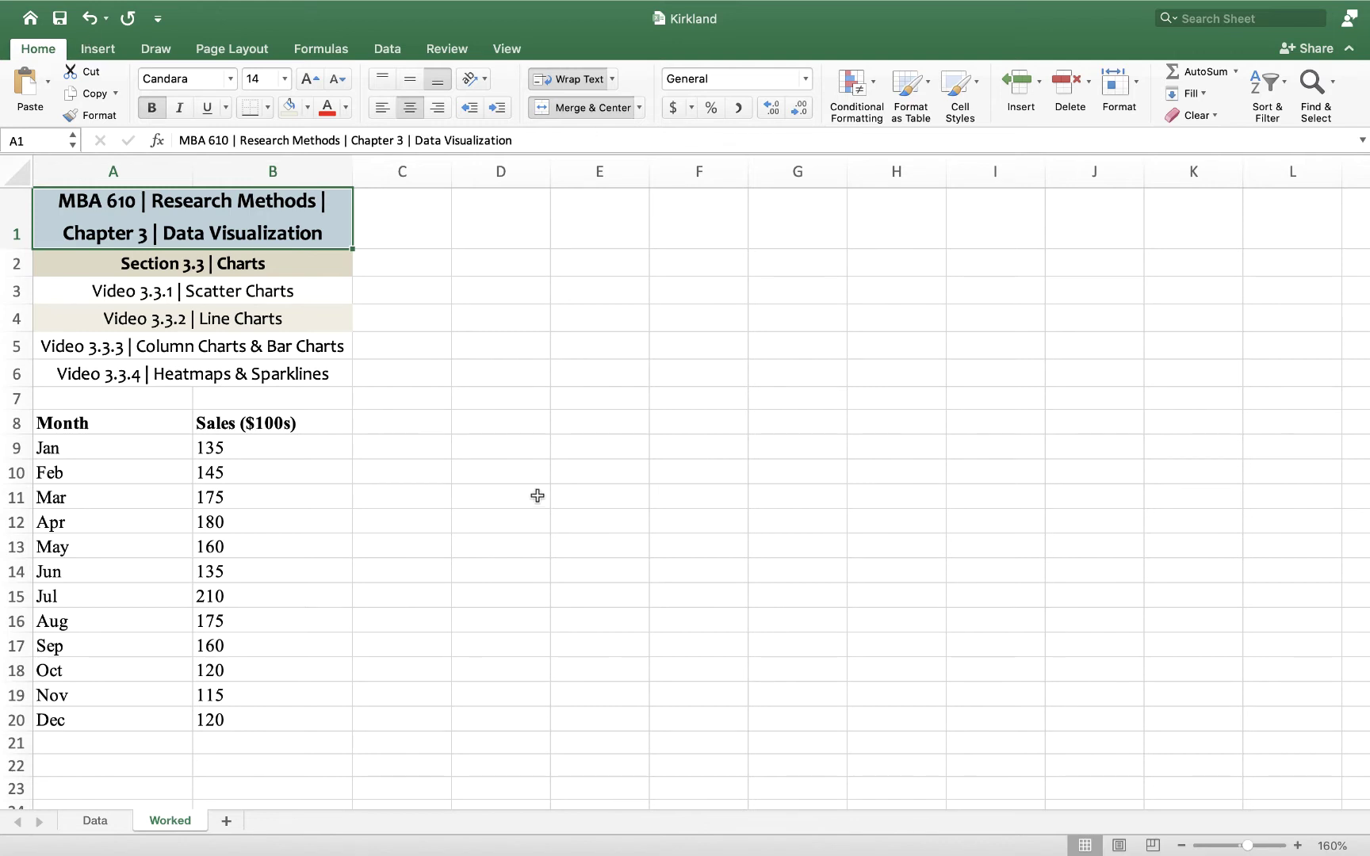
# Step: Inspect the Month and Sales ($100s) header cells of the data table
pyautogui.click(244, 430)
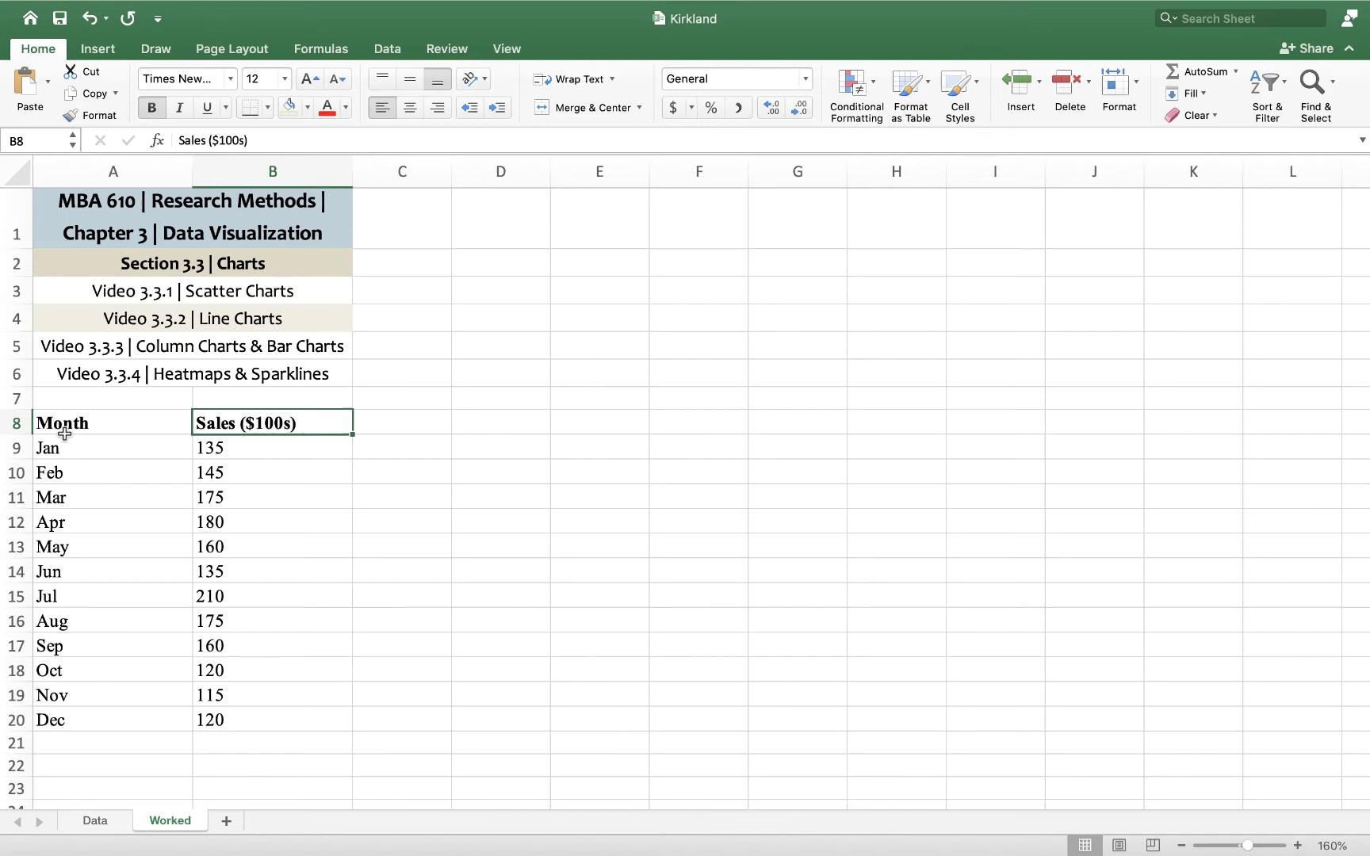
pyautogui.click(88, 420)
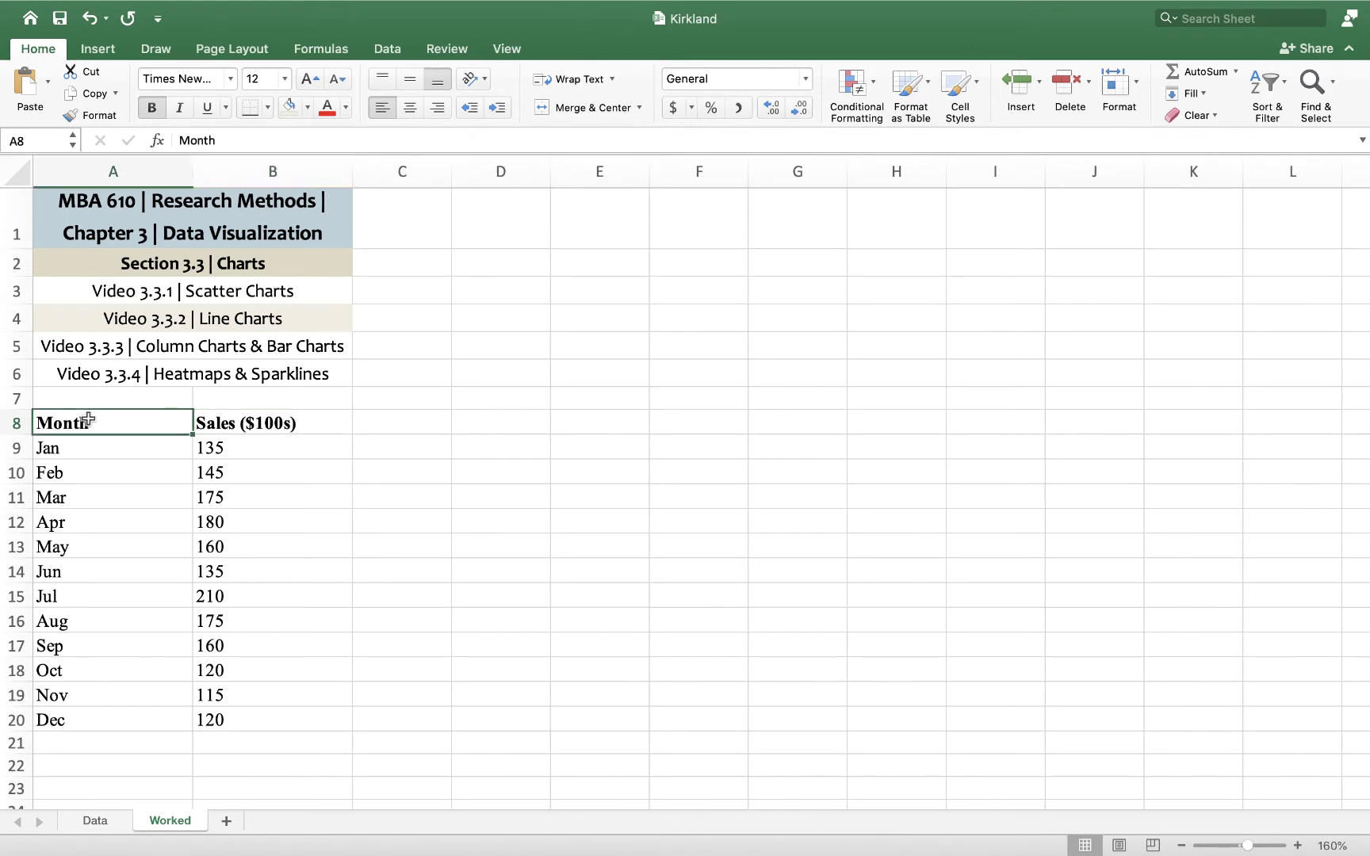
pyautogui.click(480, 508)
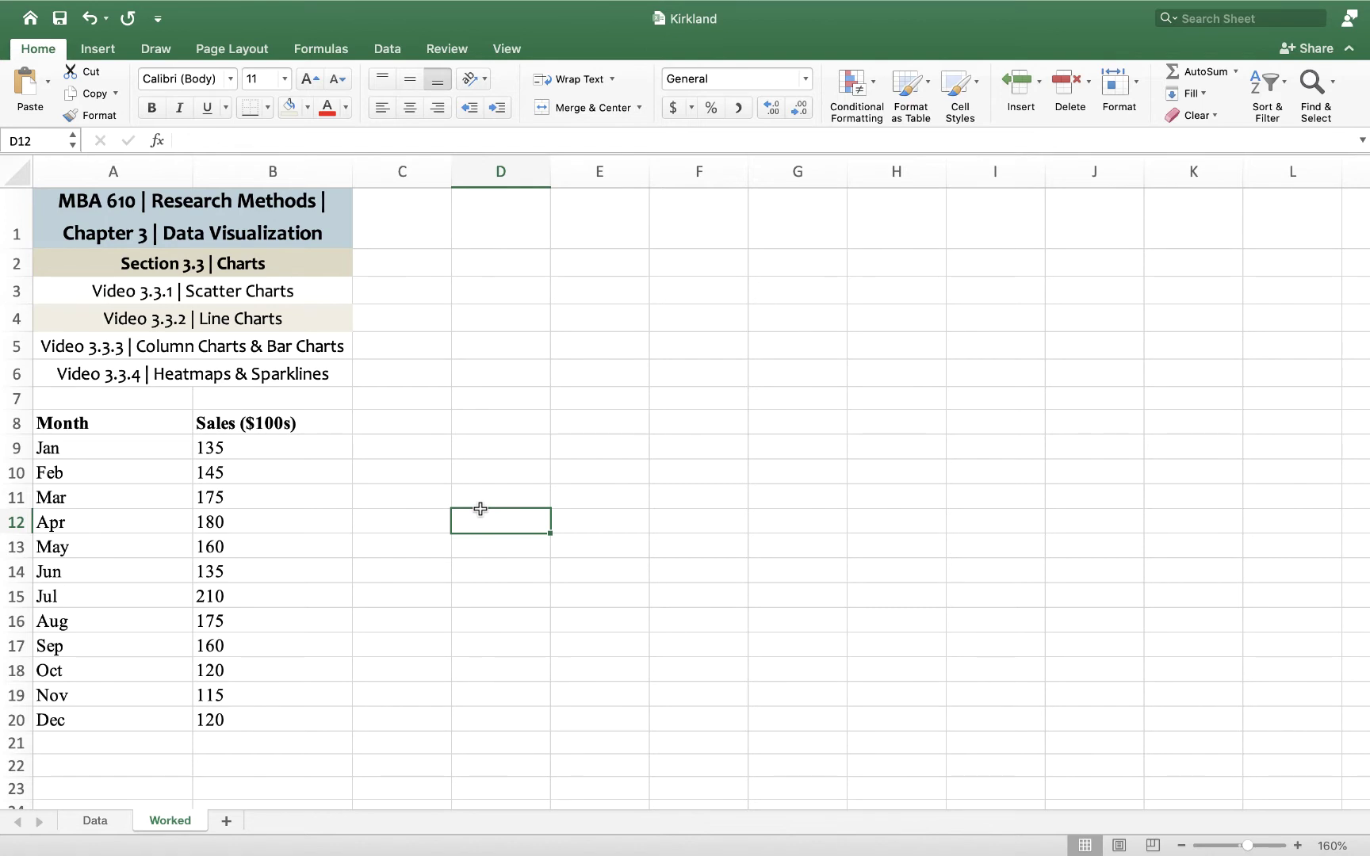
# Step: Select A8:B20 and insert a Line with Markers chart from it
pyautogui.click(112, 424)
pyautogui.moveTo(112, 424); pyautogui.dragTo(243, 718)
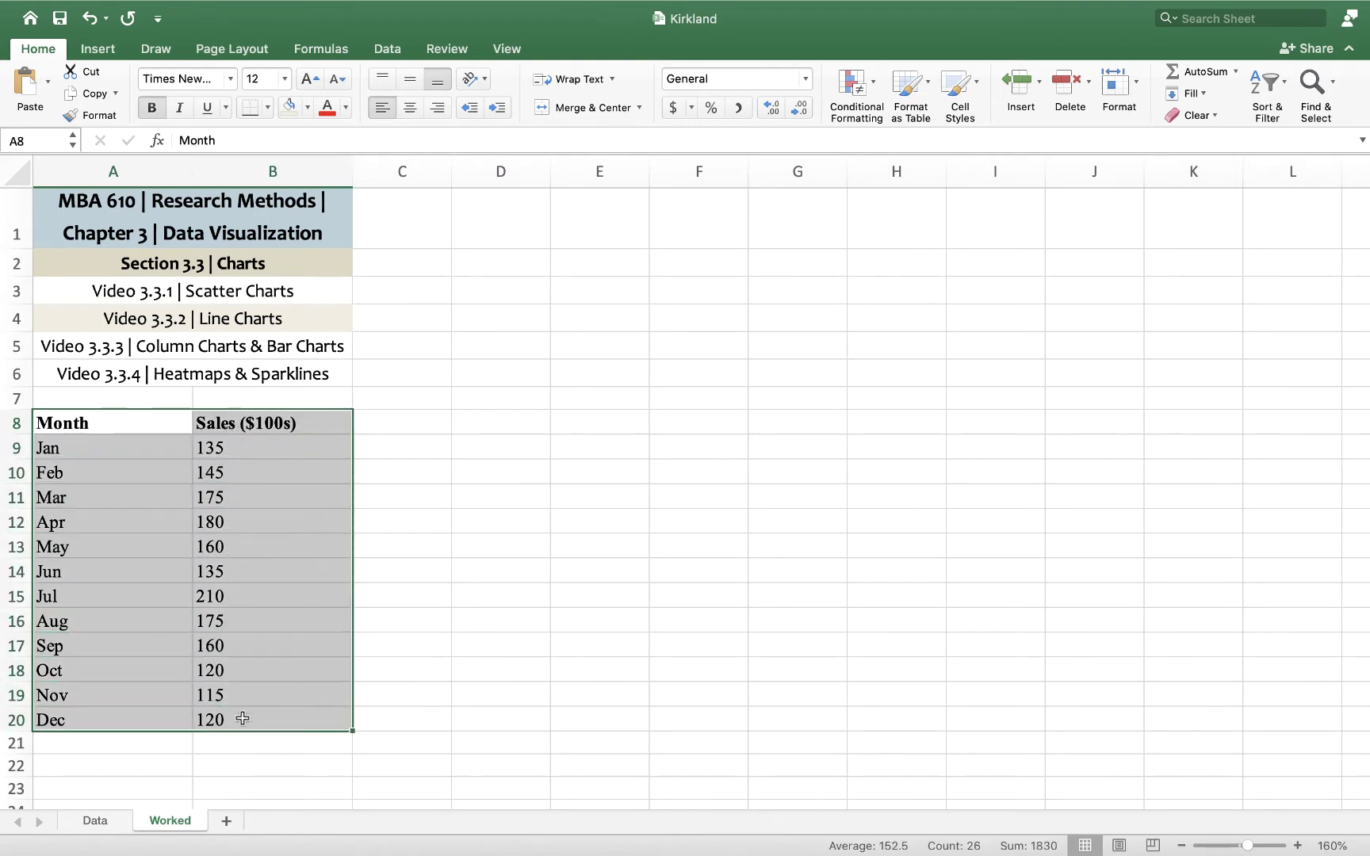
pyautogui.click(97, 51)
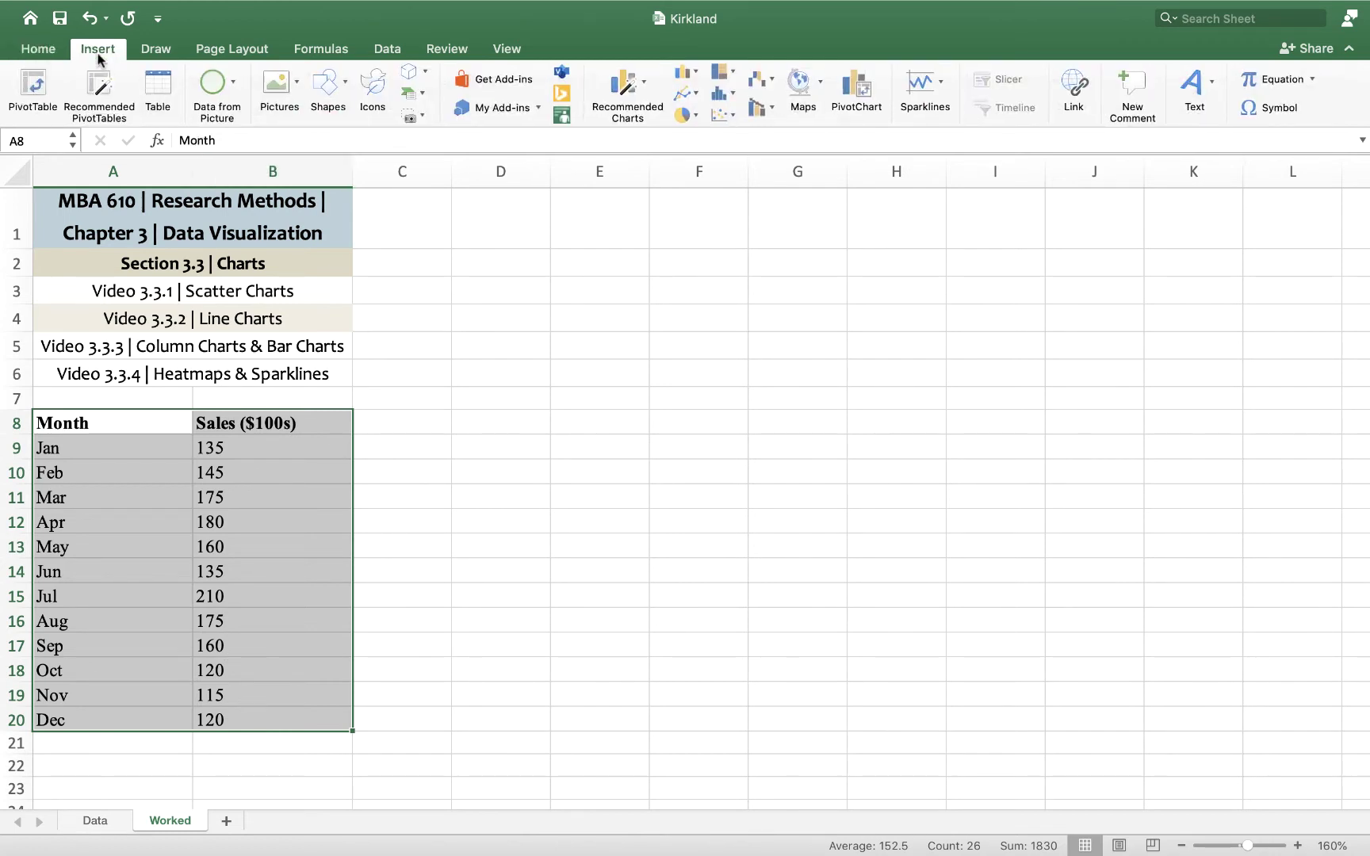
pyautogui.click(695, 95)
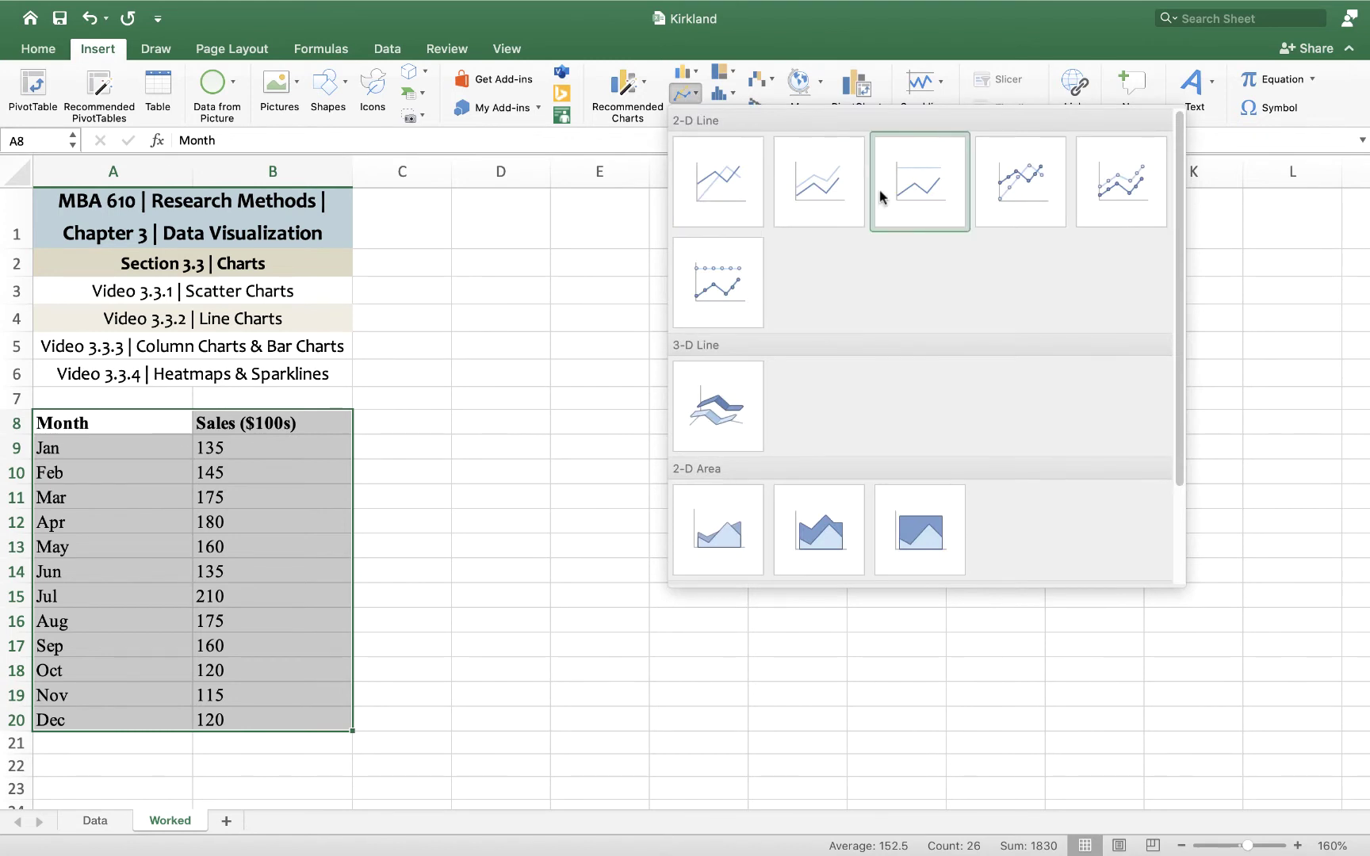
pyautogui.click(1013, 192)
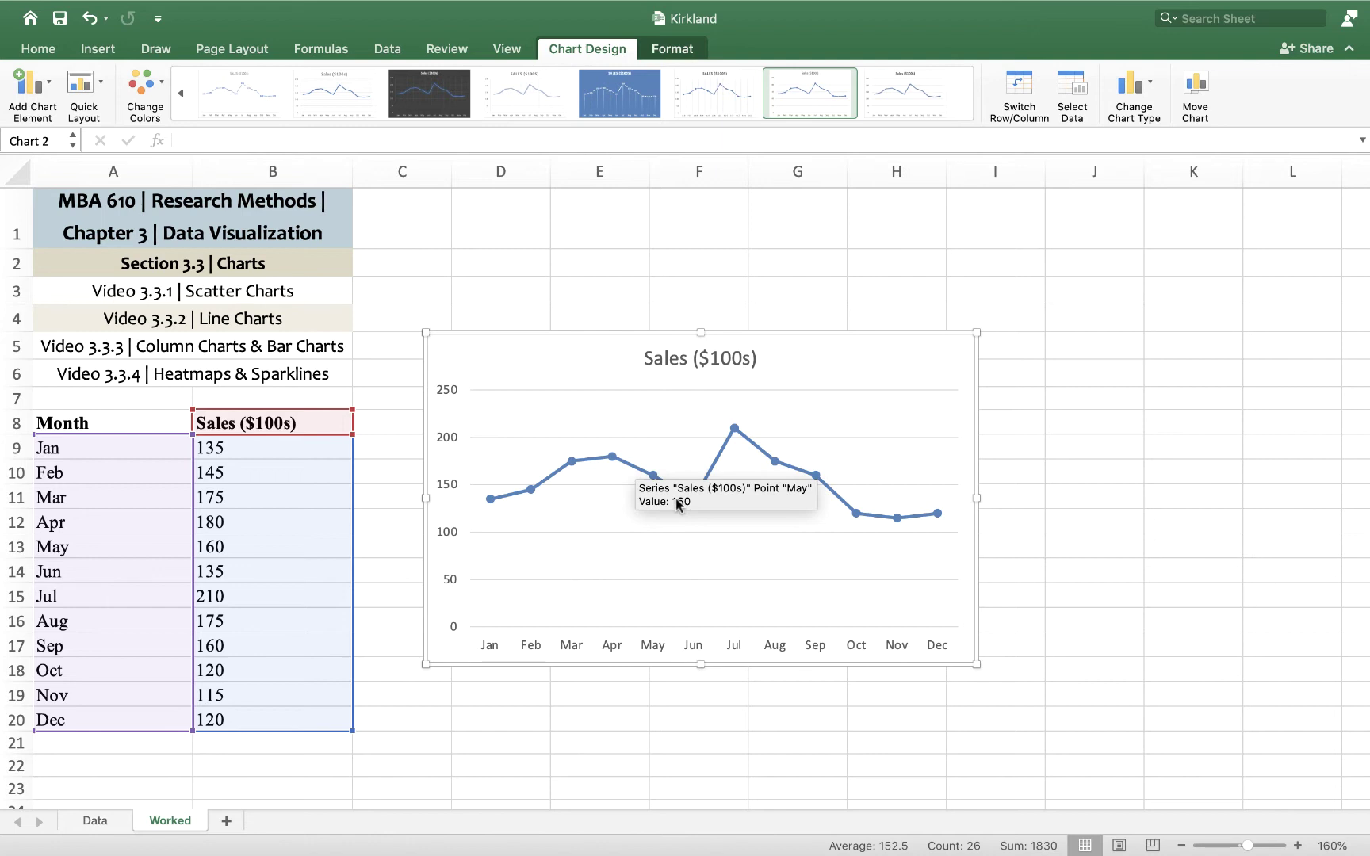
# Step: Replace the chart title 'Sales ($100s)' with 'Monthly Sales ($100s)'
pyautogui.click(680, 357)
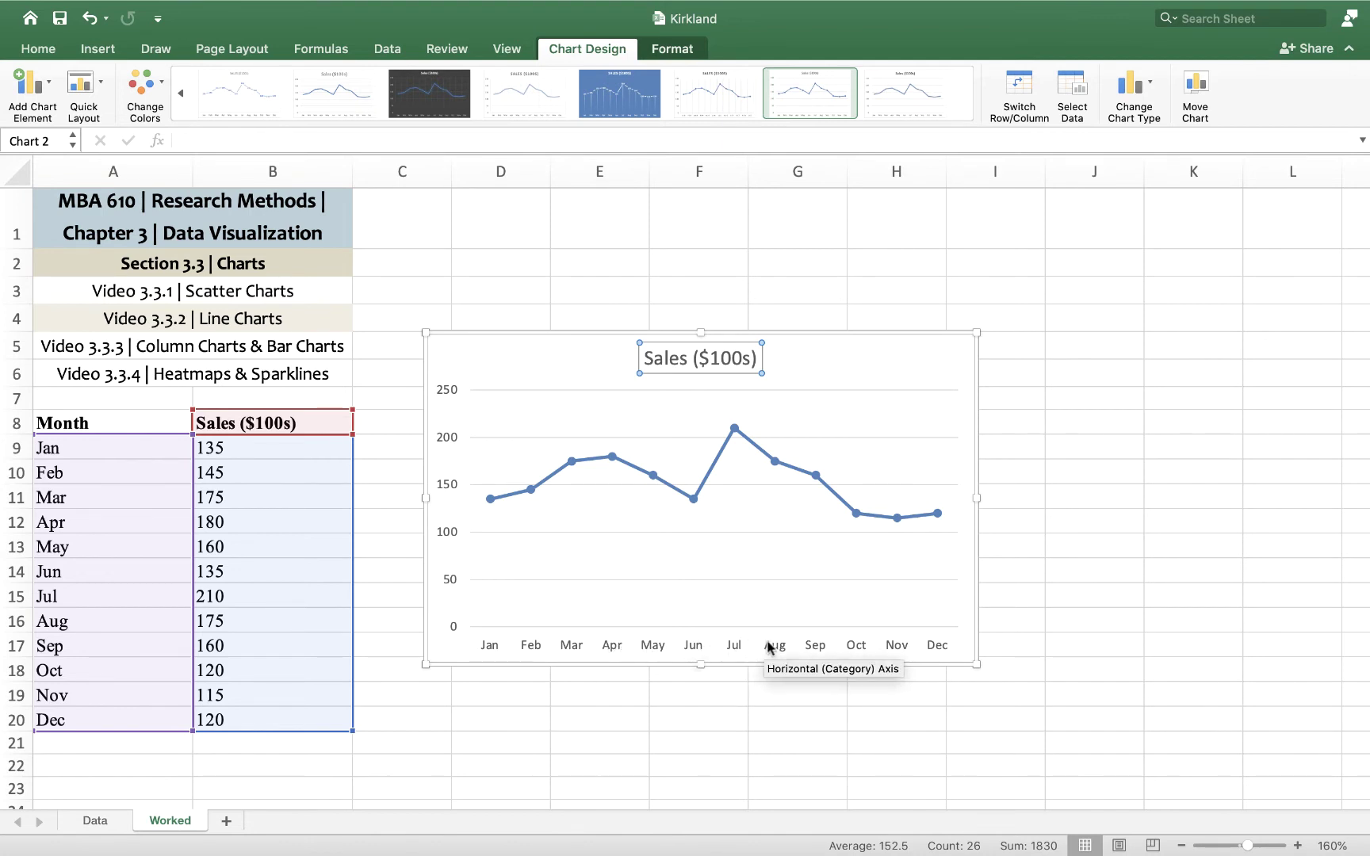
pyautogui.click(644, 359)
pyautogui.moveTo(644, 359); pyautogui.dragTo(766, 359)
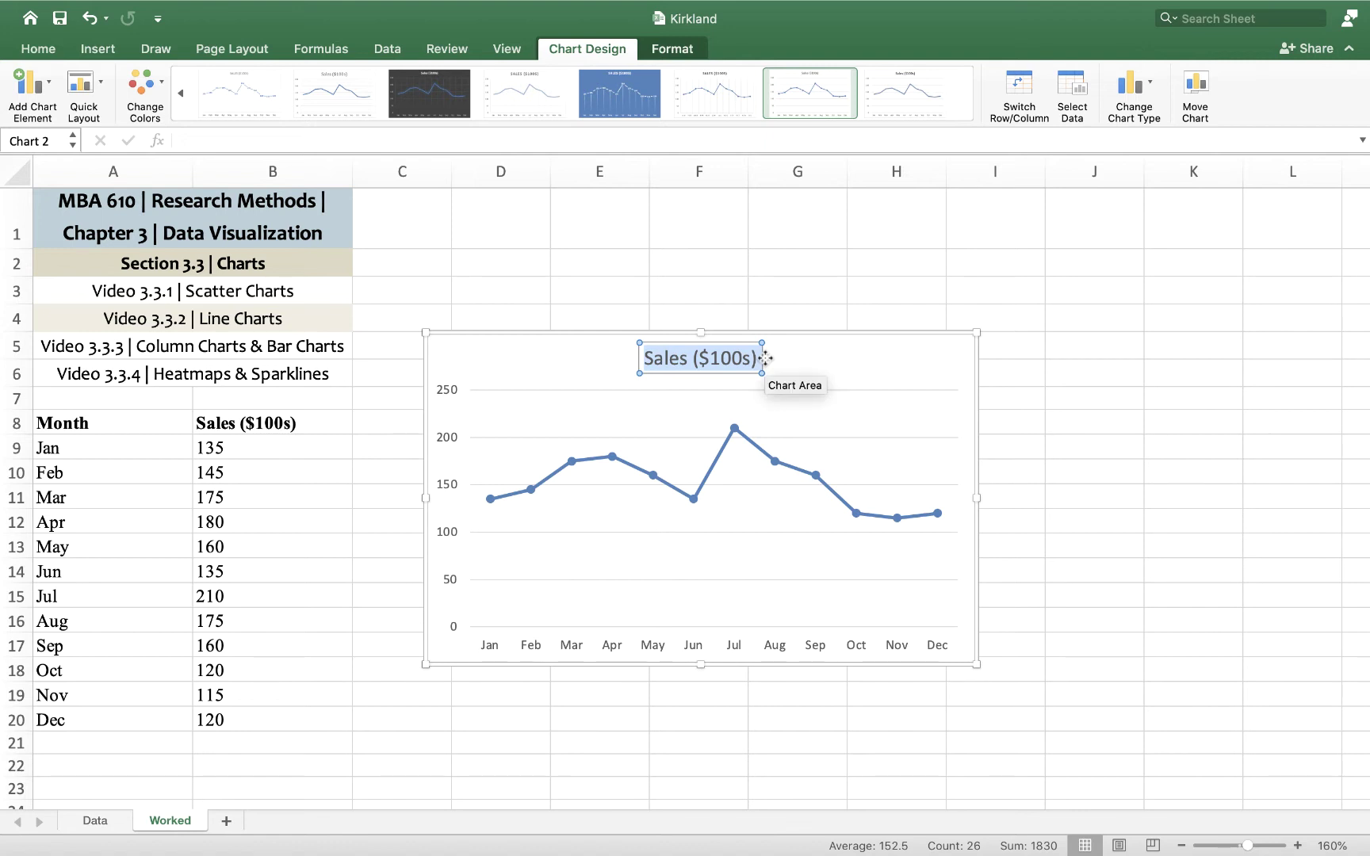
pyautogui.write('Monn')
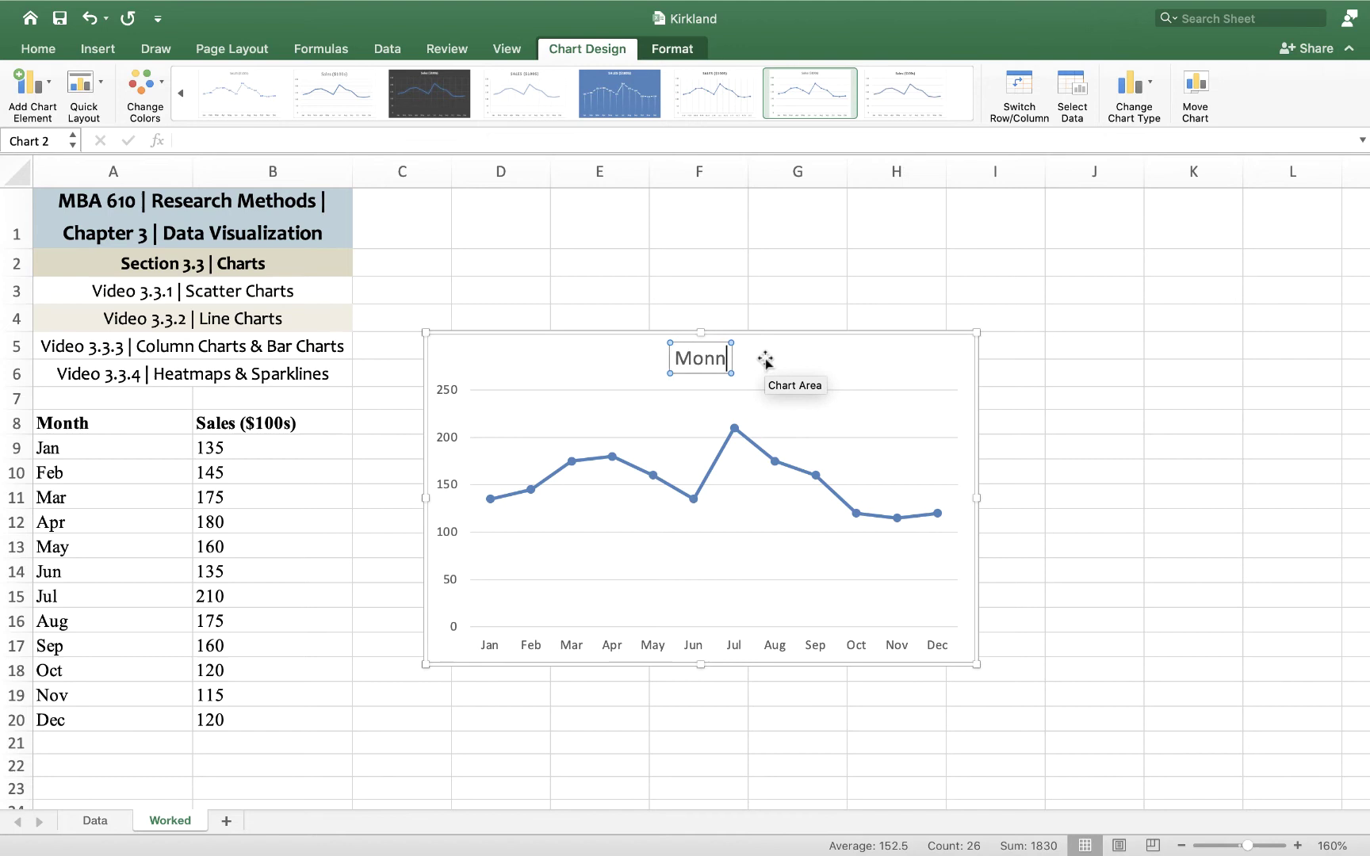
pyautogui.press('BackSpace')
pyautogui.write('thly S')
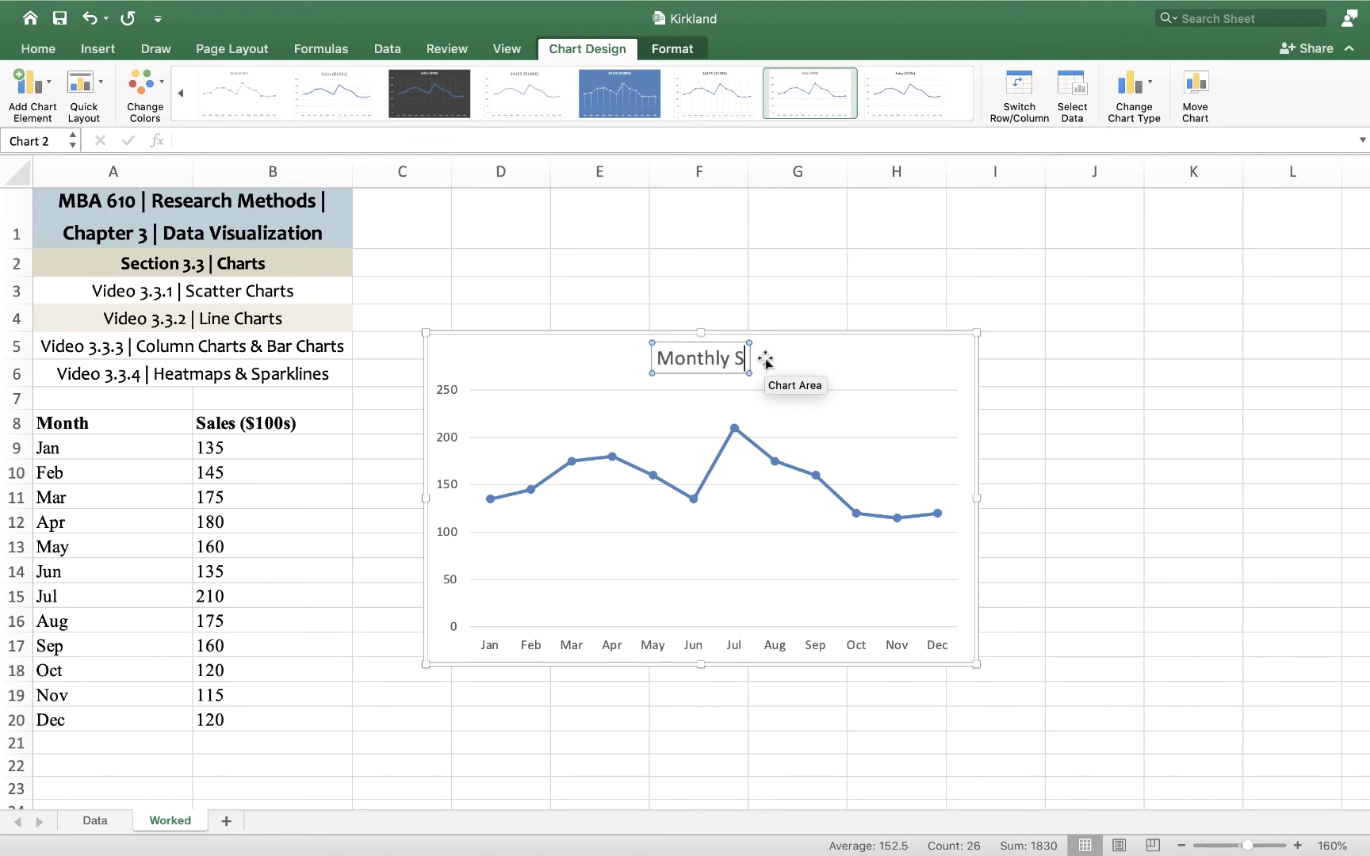
pyautogui.write('ales (')
pyautogui.press('BackSpace')
pyautogui.press('BackSpace')
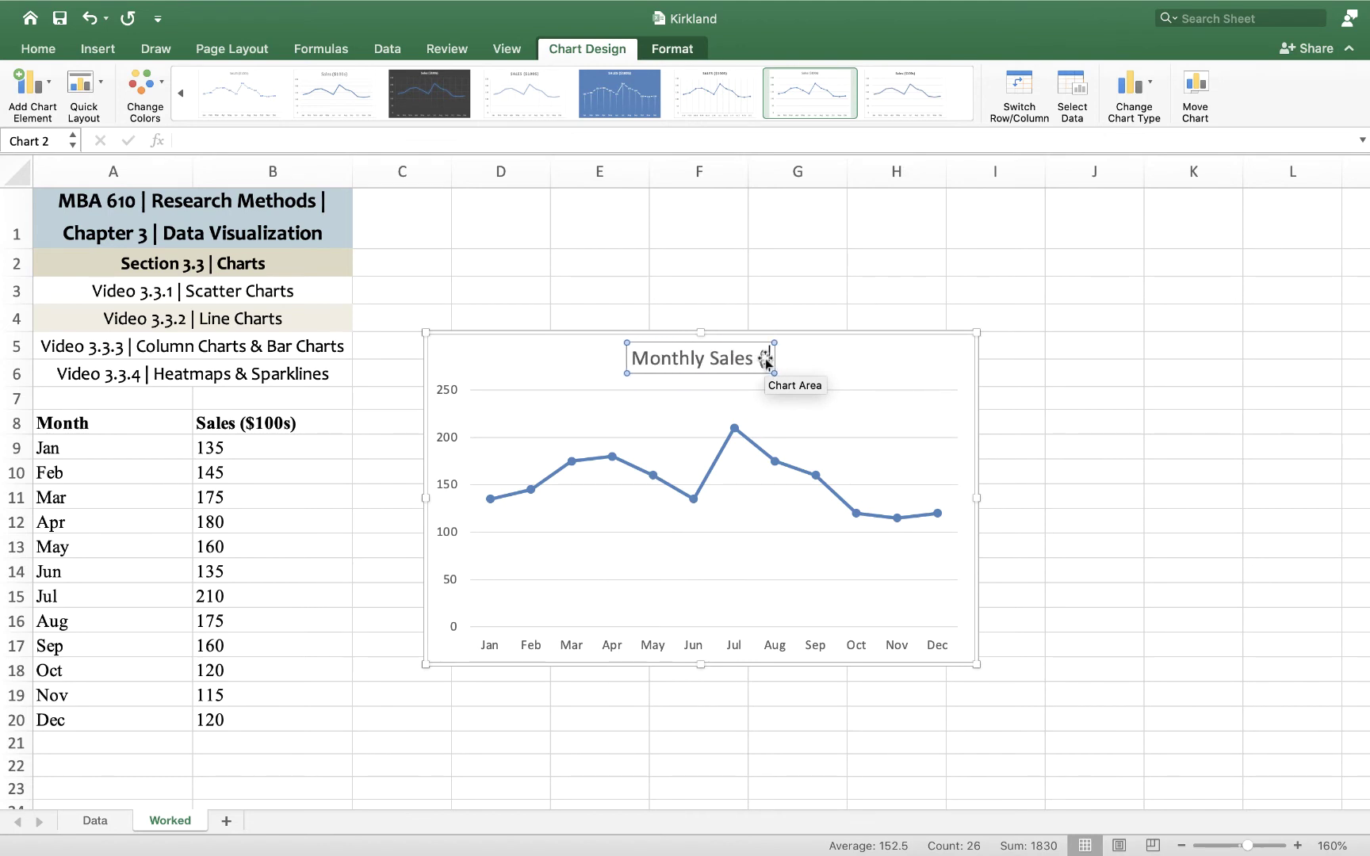
pyautogui.write('($10')
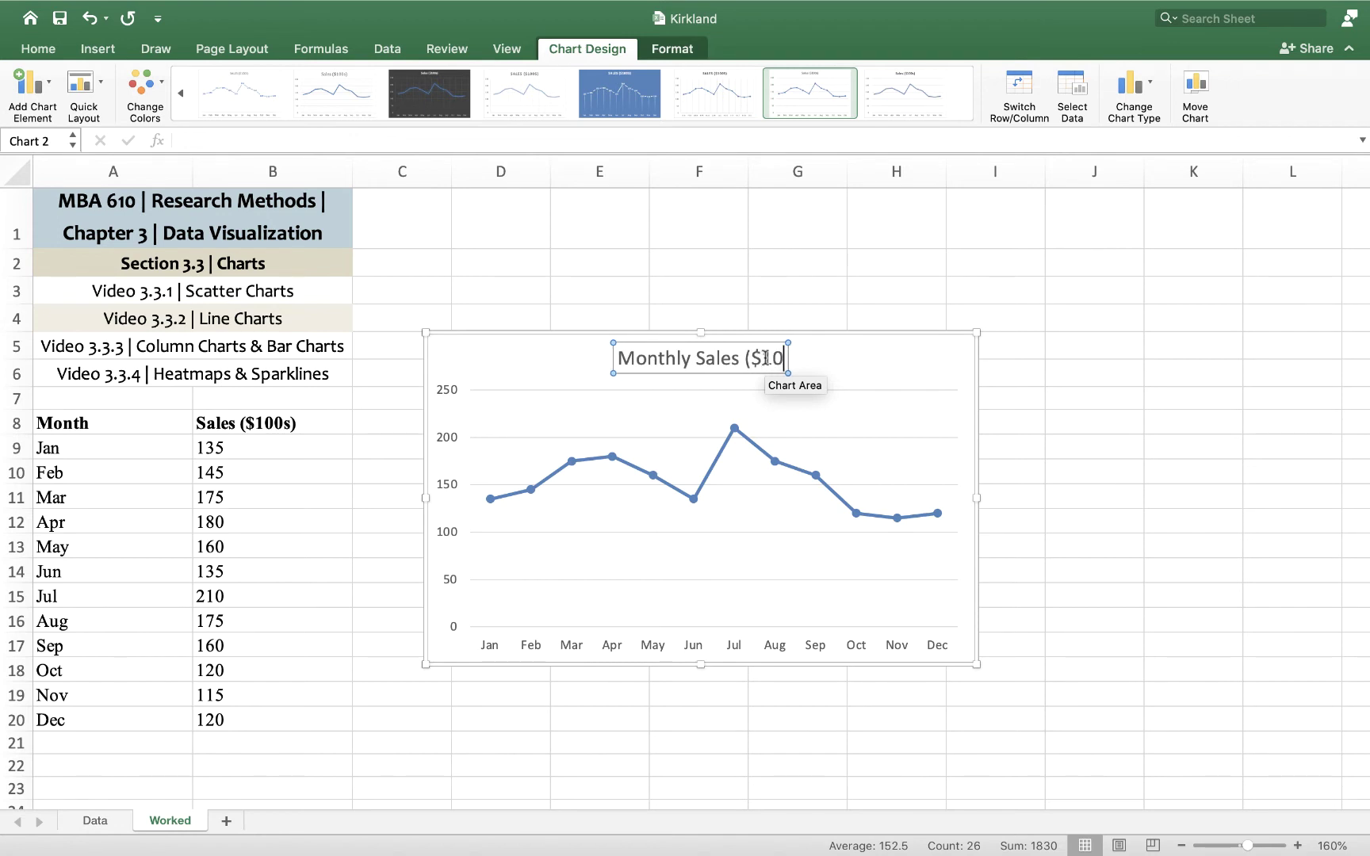
pyautogui.write('0s)')
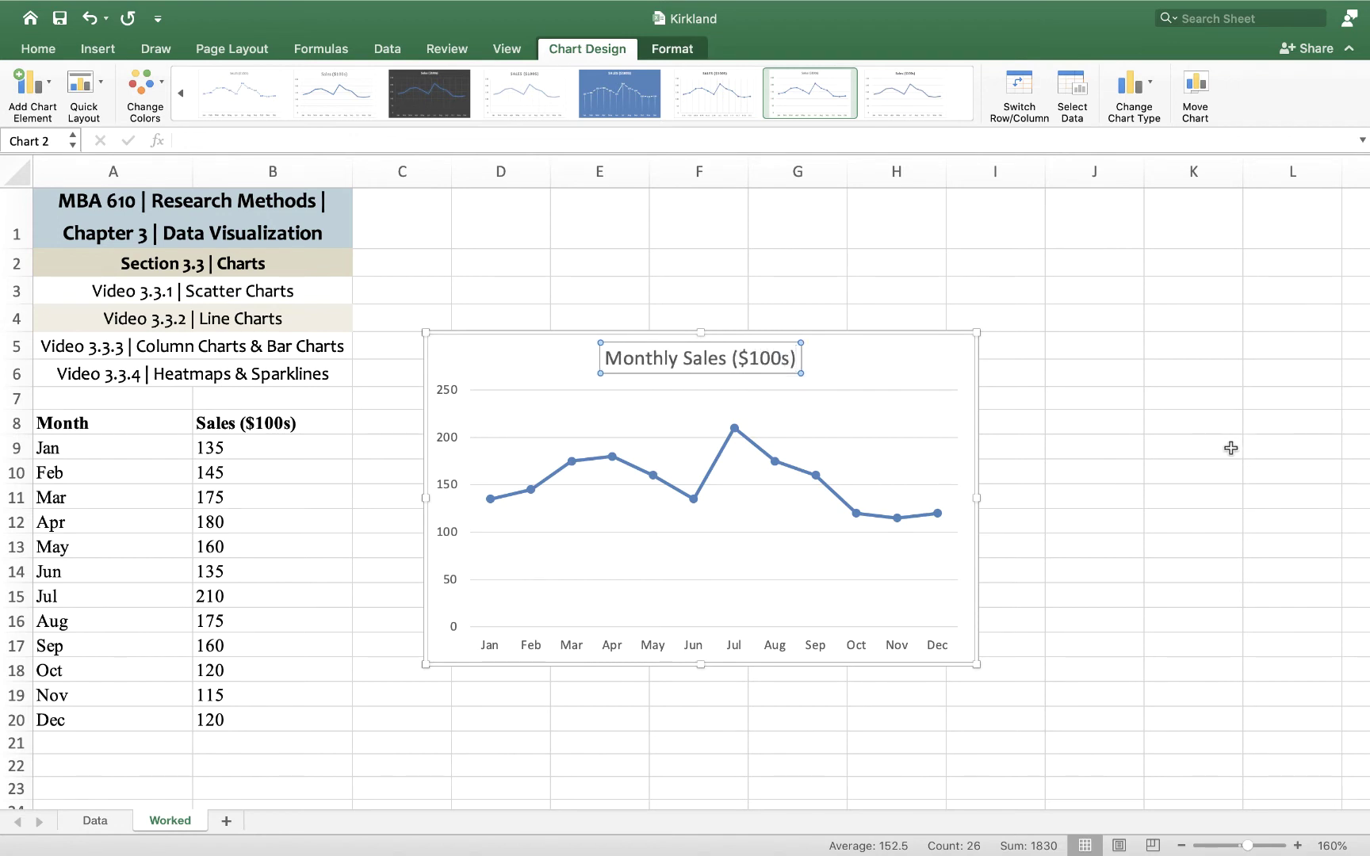
pyautogui.click(1167, 441)
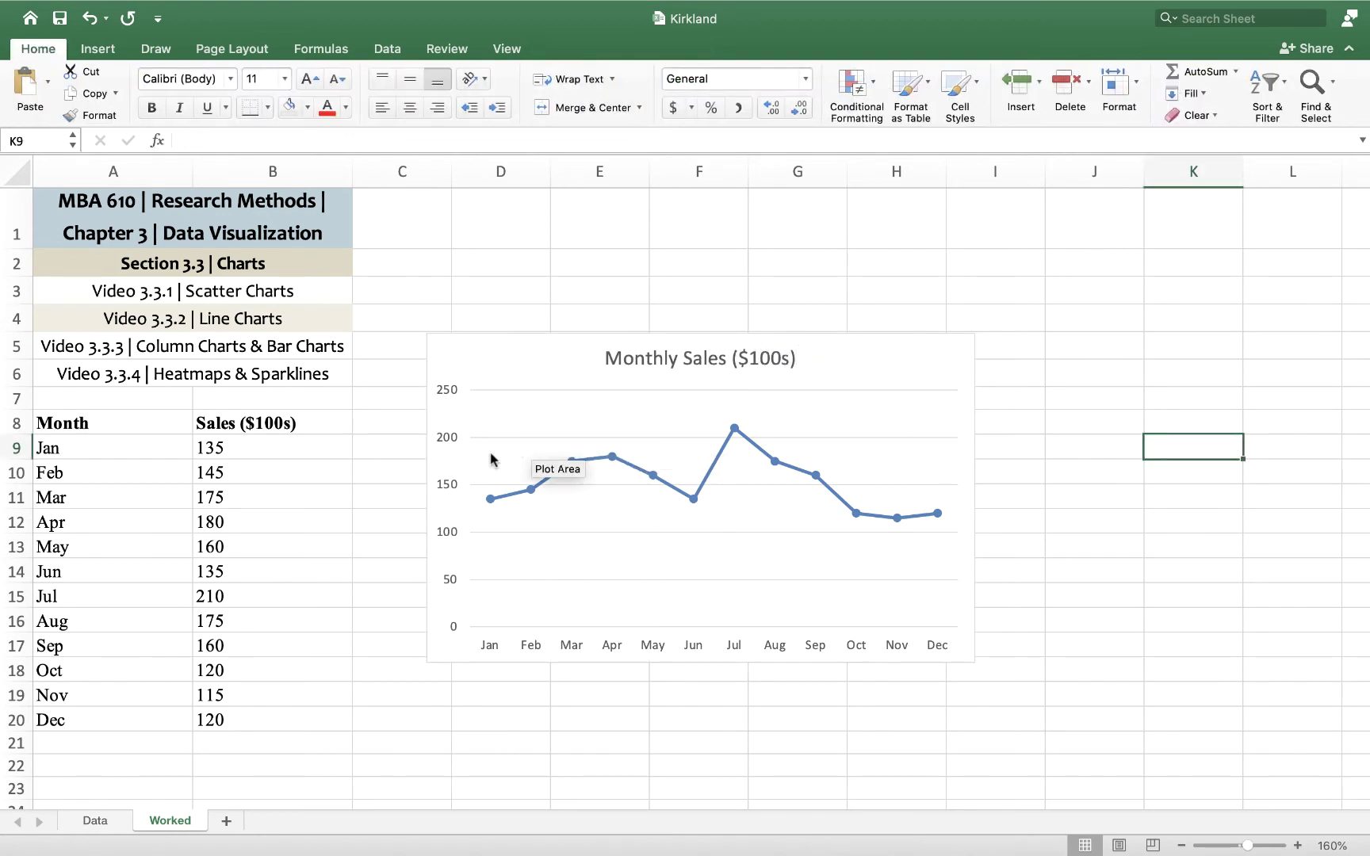
# Step: Add primary horizontal and primary vertical axis titles to the chart
pyautogui.click(449, 487)
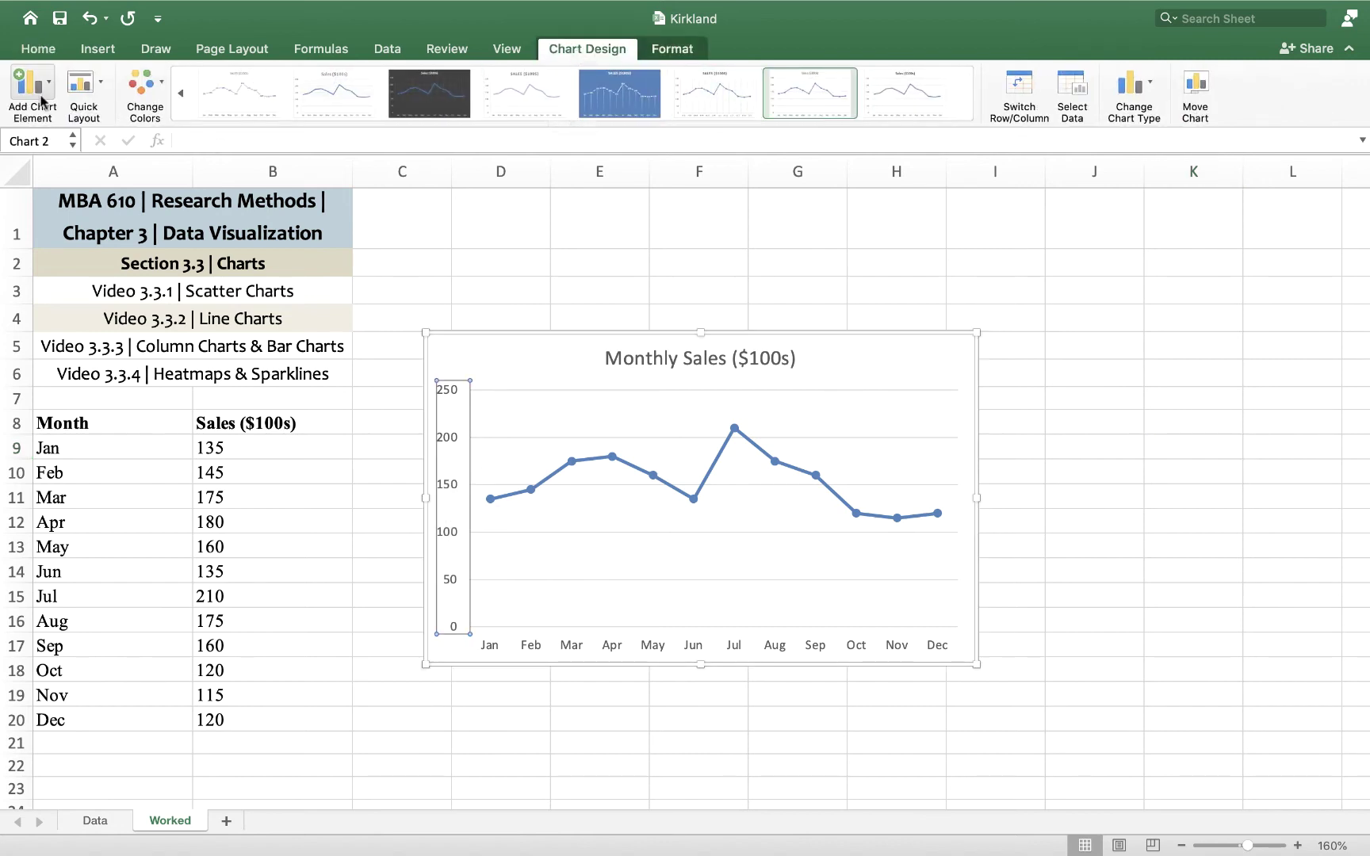
pyautogui.click(31, 82)
pyautogui.moveTo(44, 116)
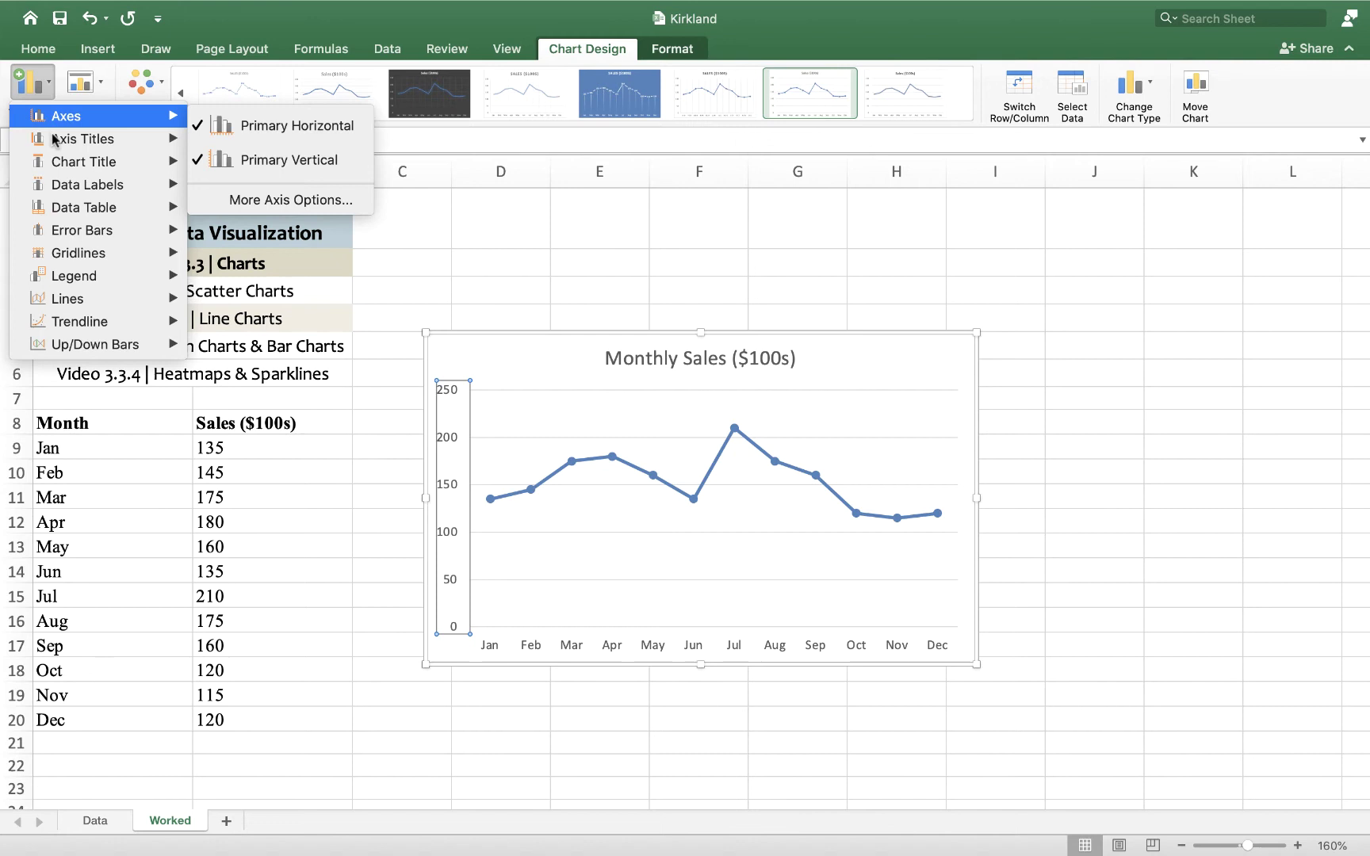
pyautogui.moveTo(55, 145)
pyautogui.click(269, 148)
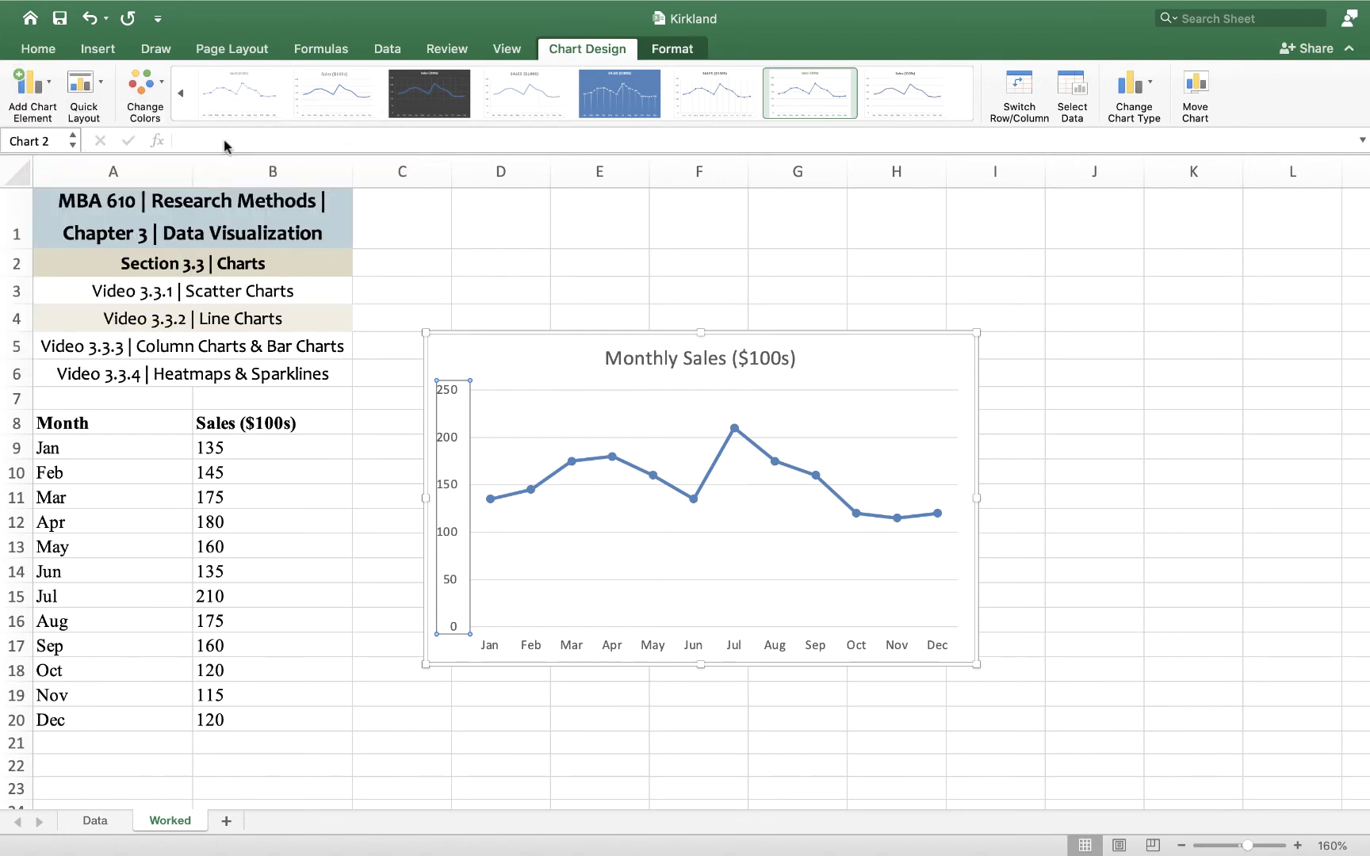
pyautogui.click(30, 81)
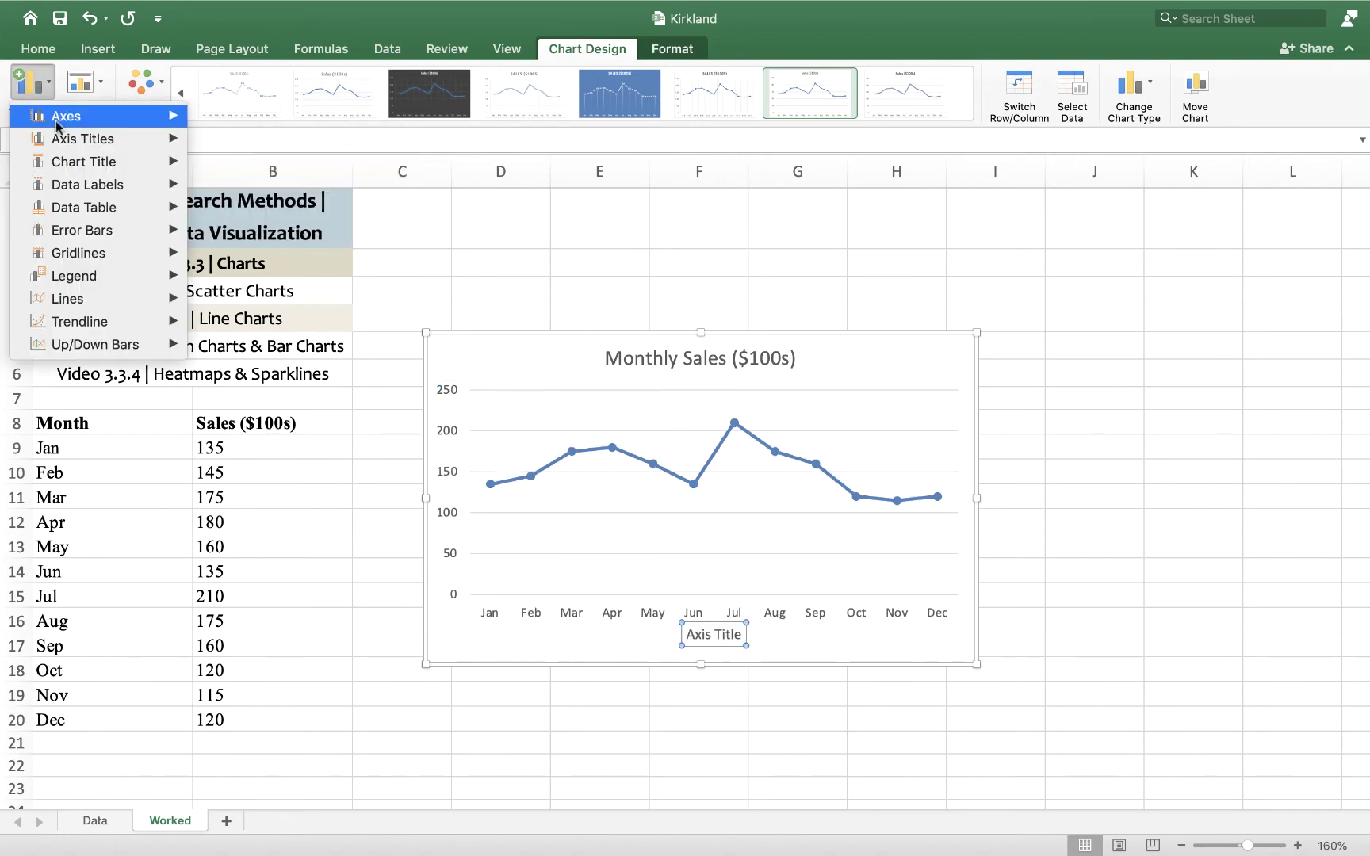
pyautogui.moveTo(136, 147)
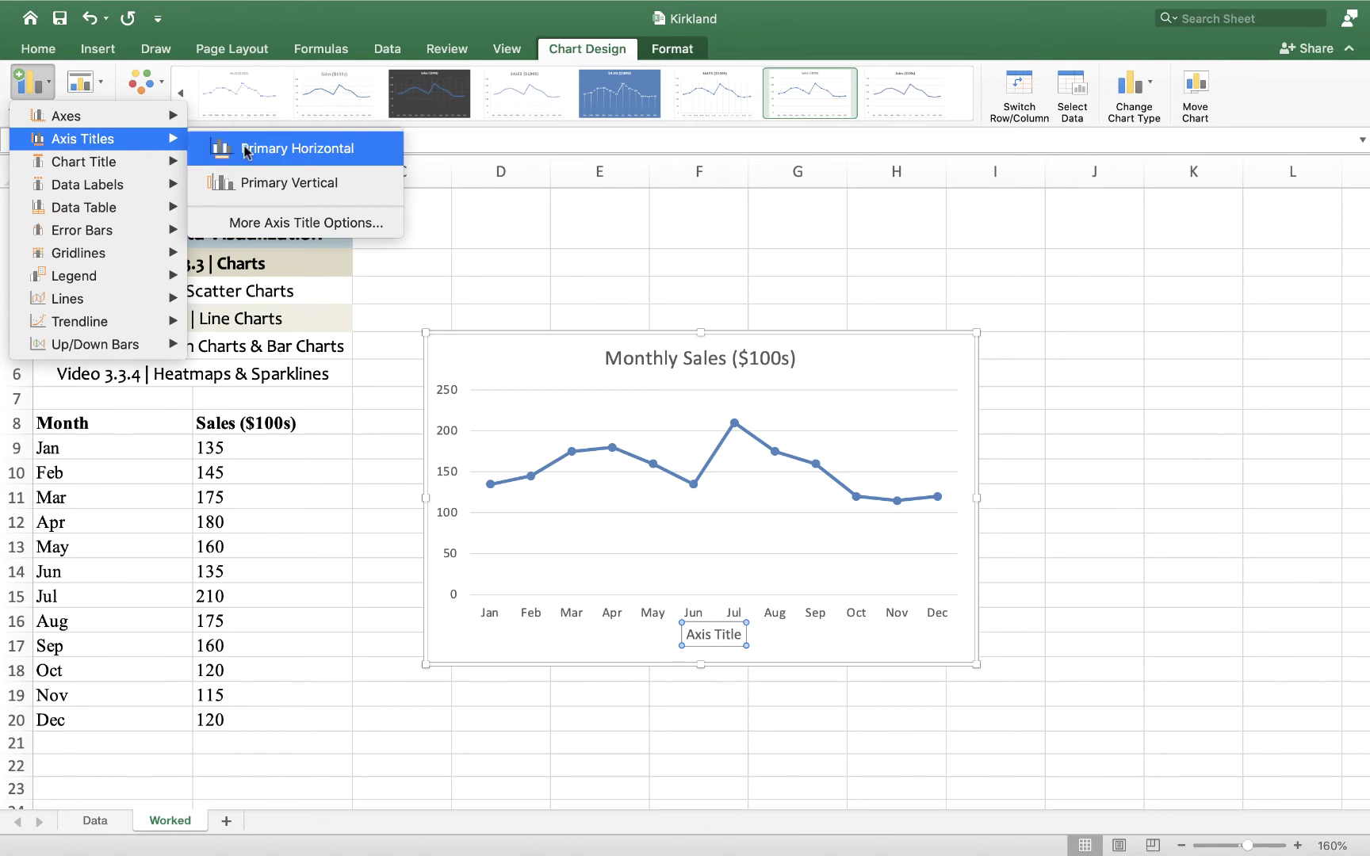
pyautogui.click(253, 186)
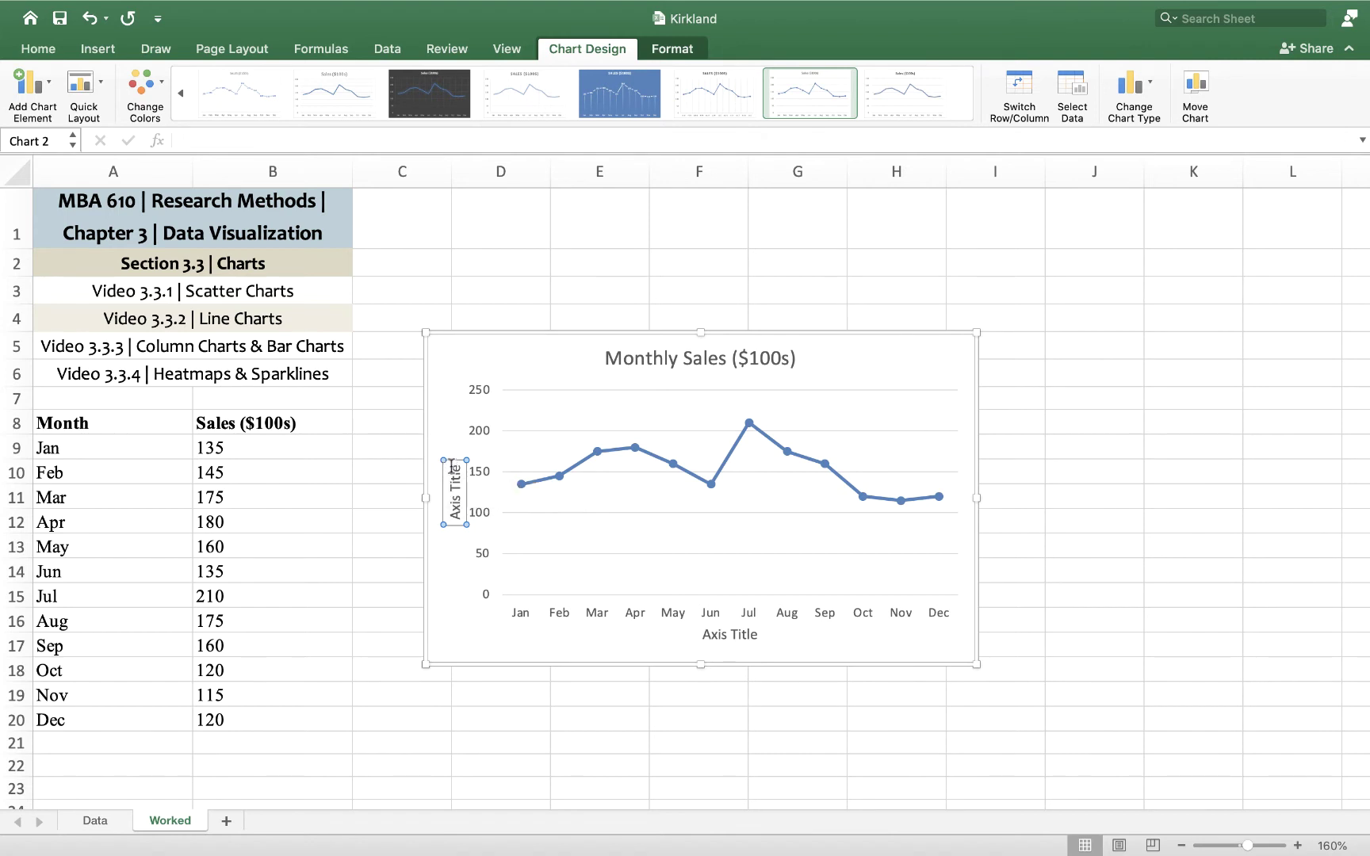
# Step: Label the vertical axis 'Sales ($100's)' and the horizontal axis 'Month'
pyautogui.moveTo(454, 469); pyautogui.dragTo(457, 519)
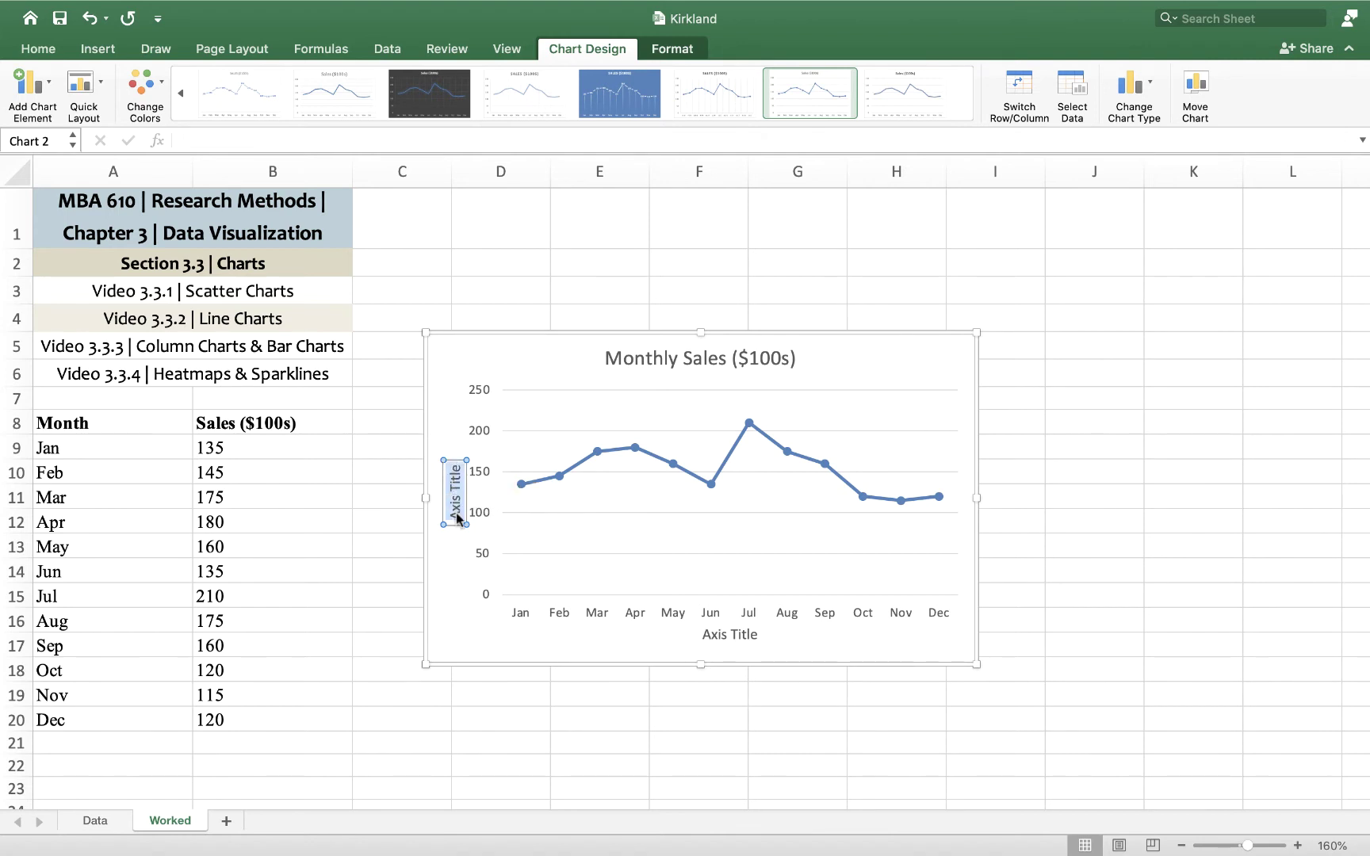
pyautogui.press('BackSpace')
pyautogui.write('Sales (1')
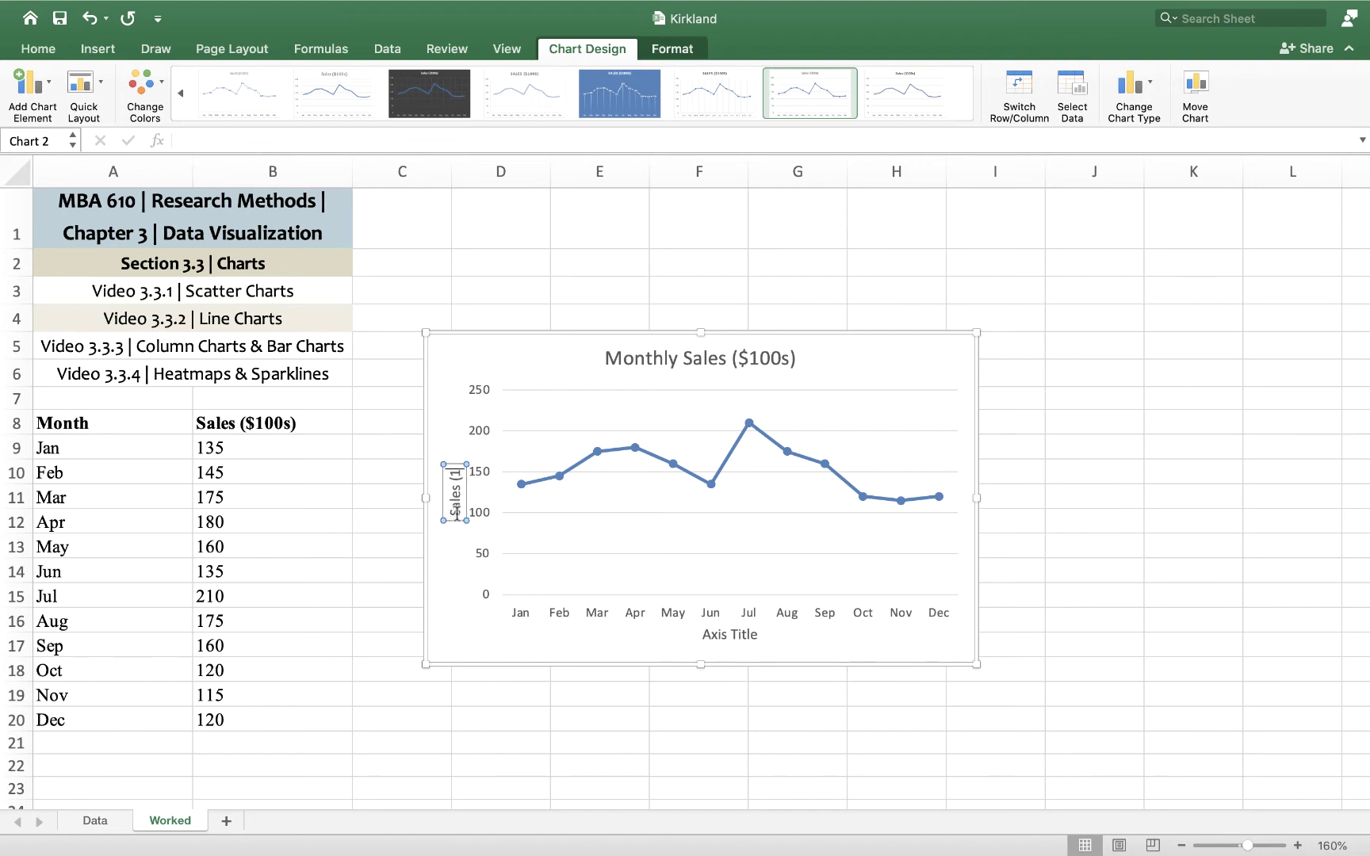
pyautogui.press('BackSpace')
pyautogui.write('$100')
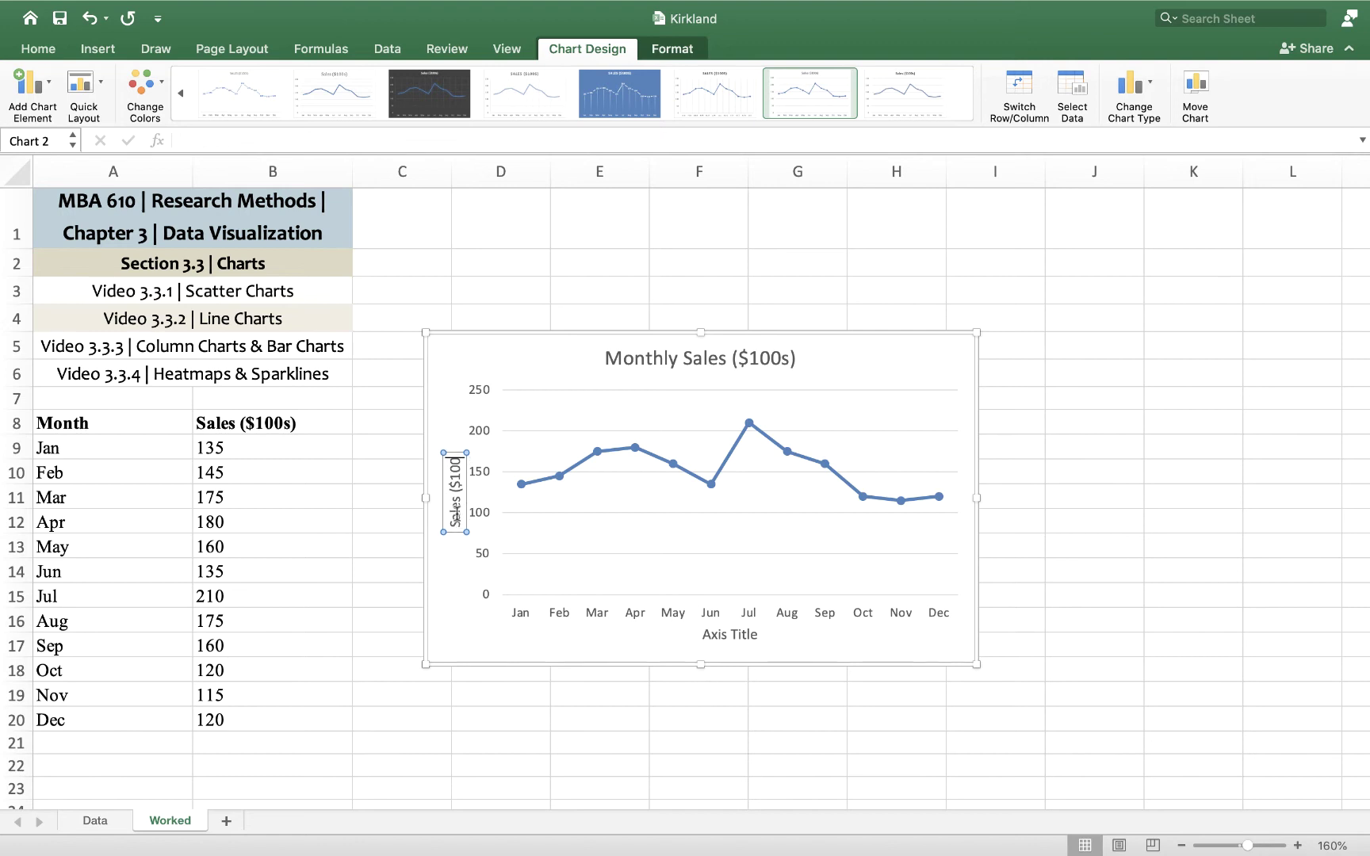
pyautogui.write("'s)")
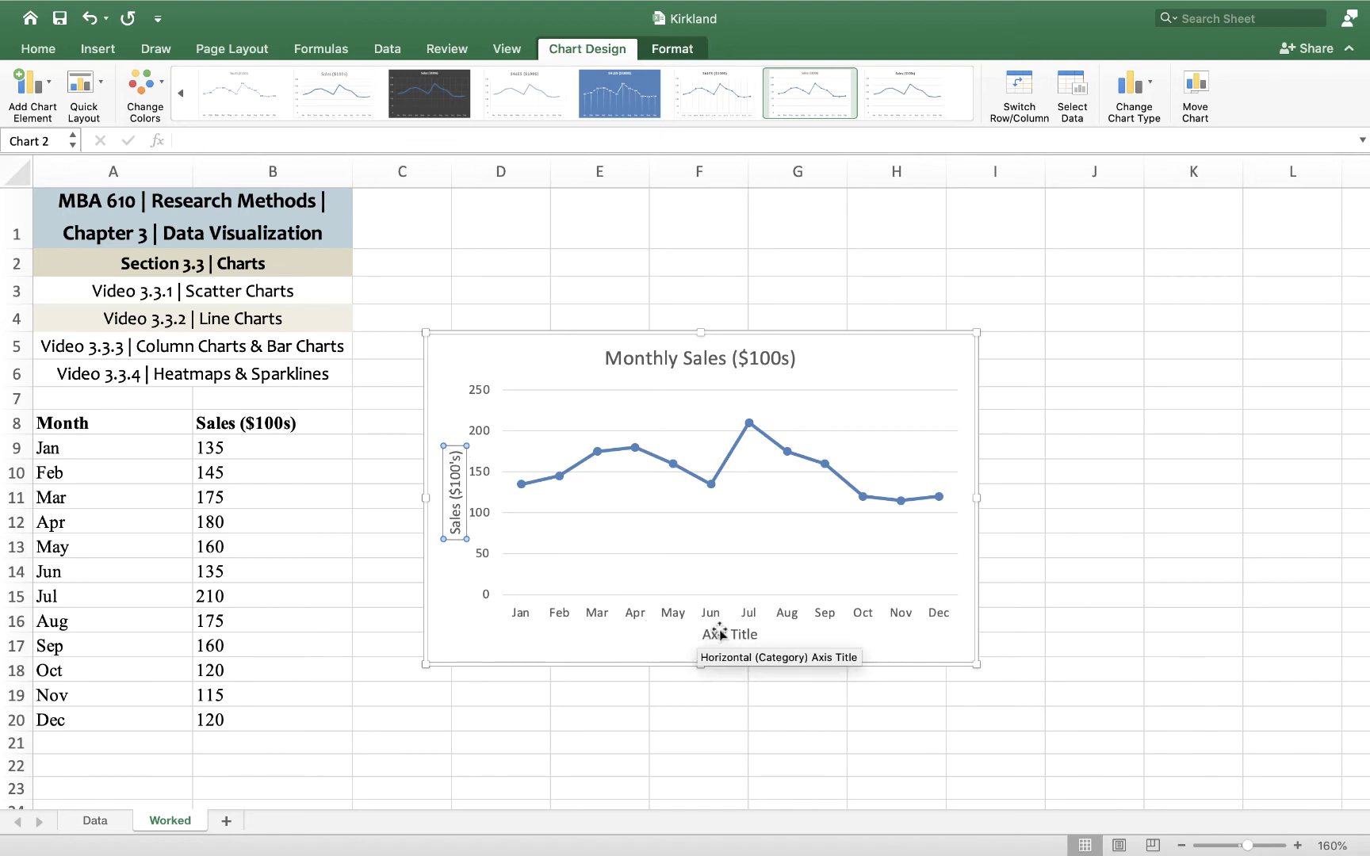
pyautogui.click(722, 635)
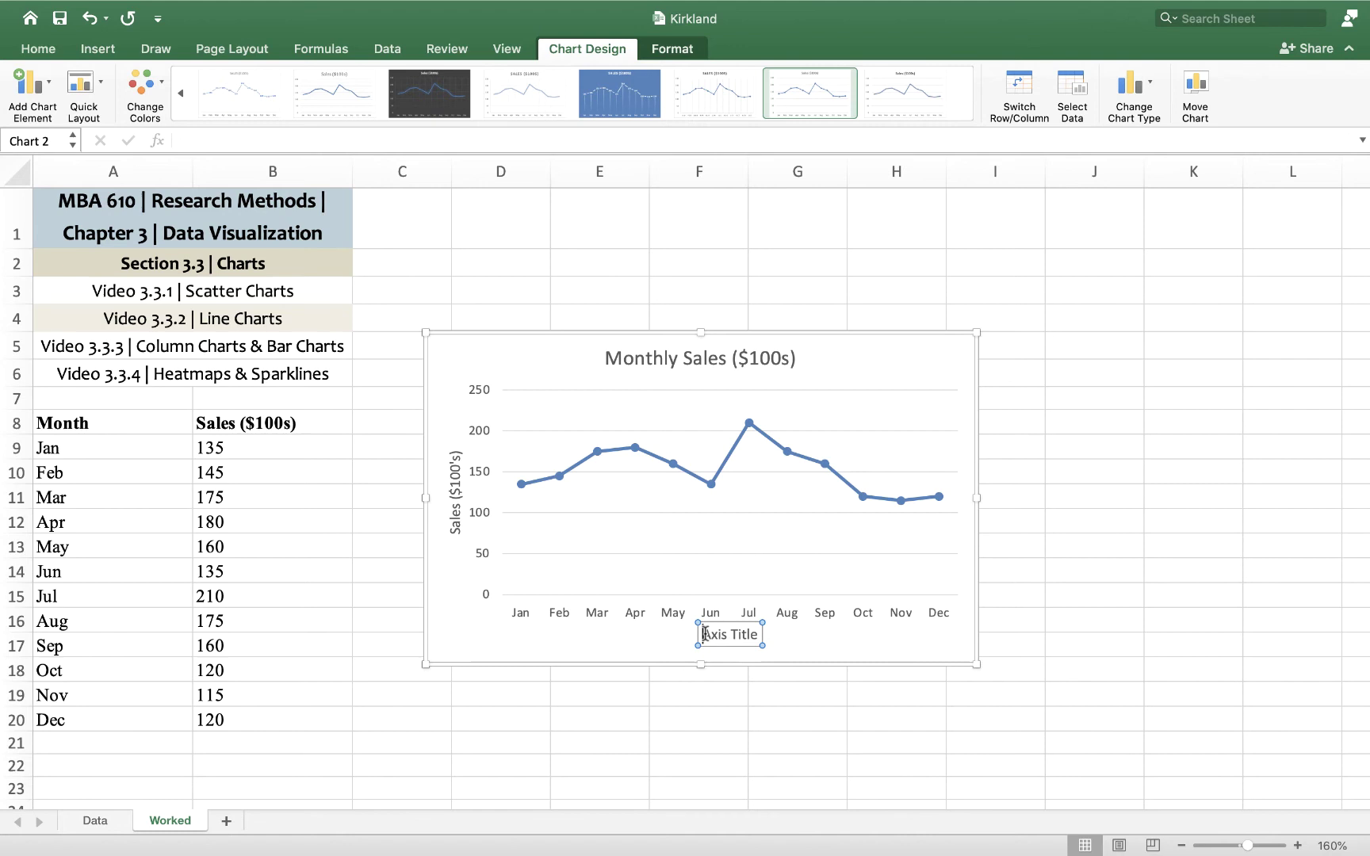
pyautogui.moveTo(704, 634); pyautogui.dragTo(761, 638)
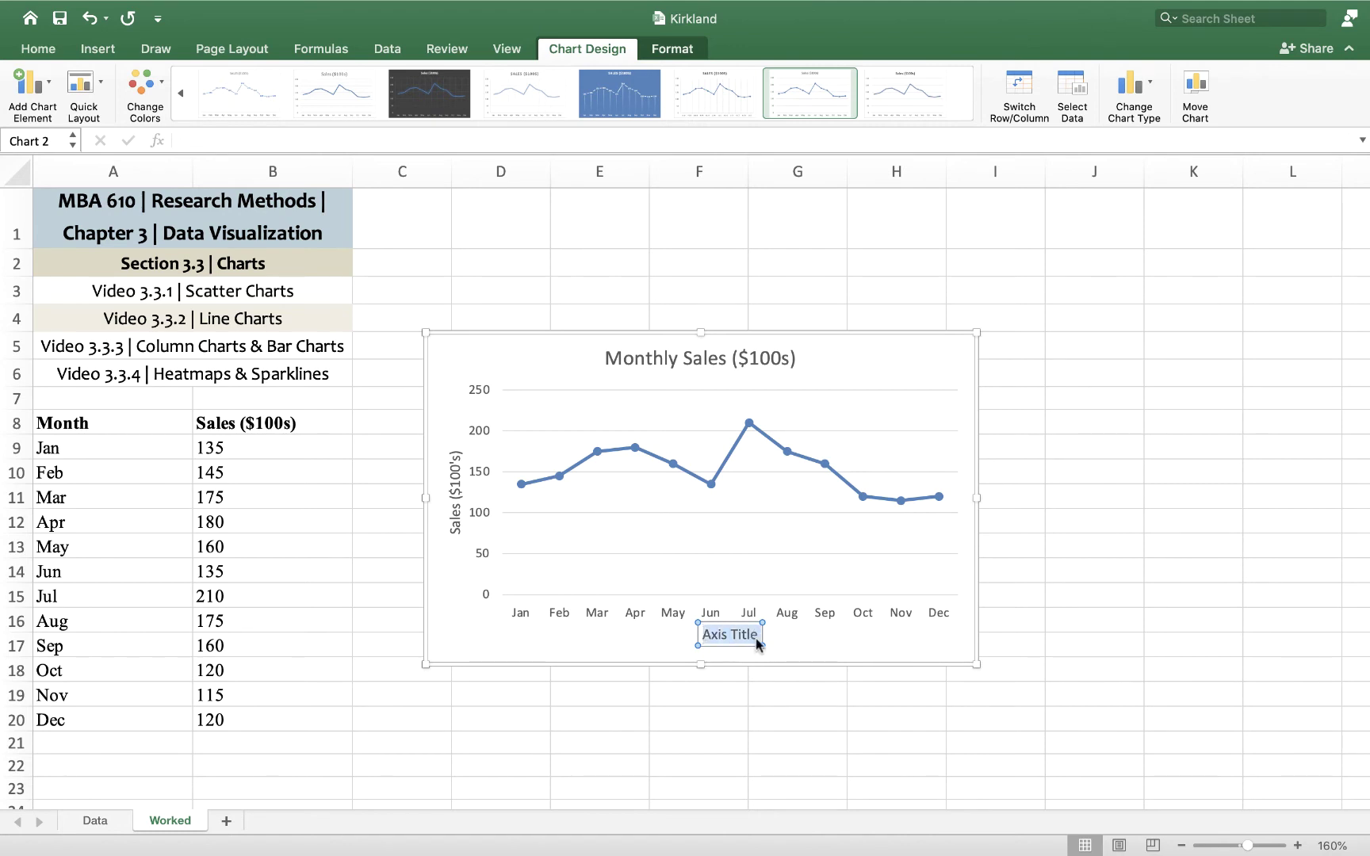
pyautogui.write('M')
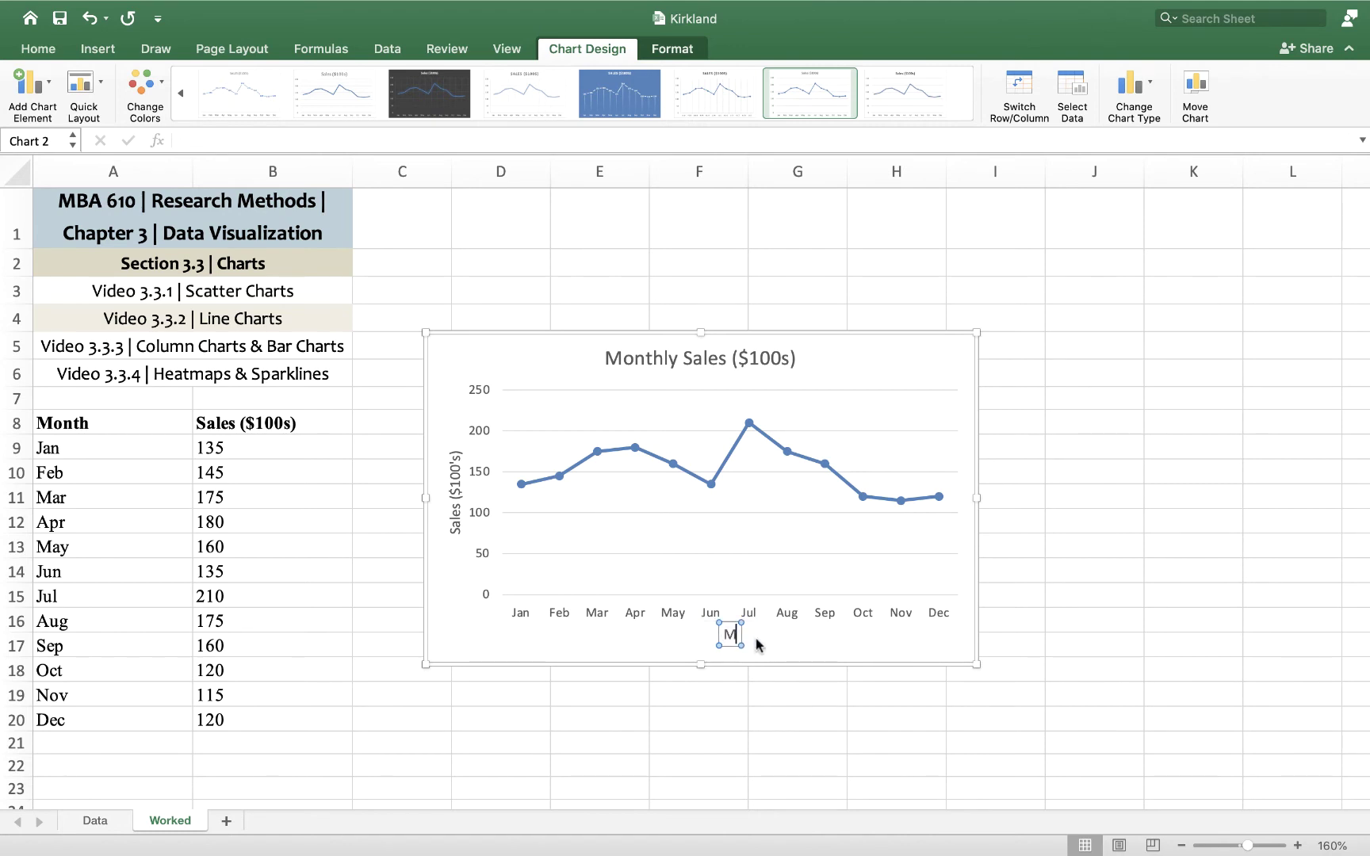
pyautogui.write('onths')
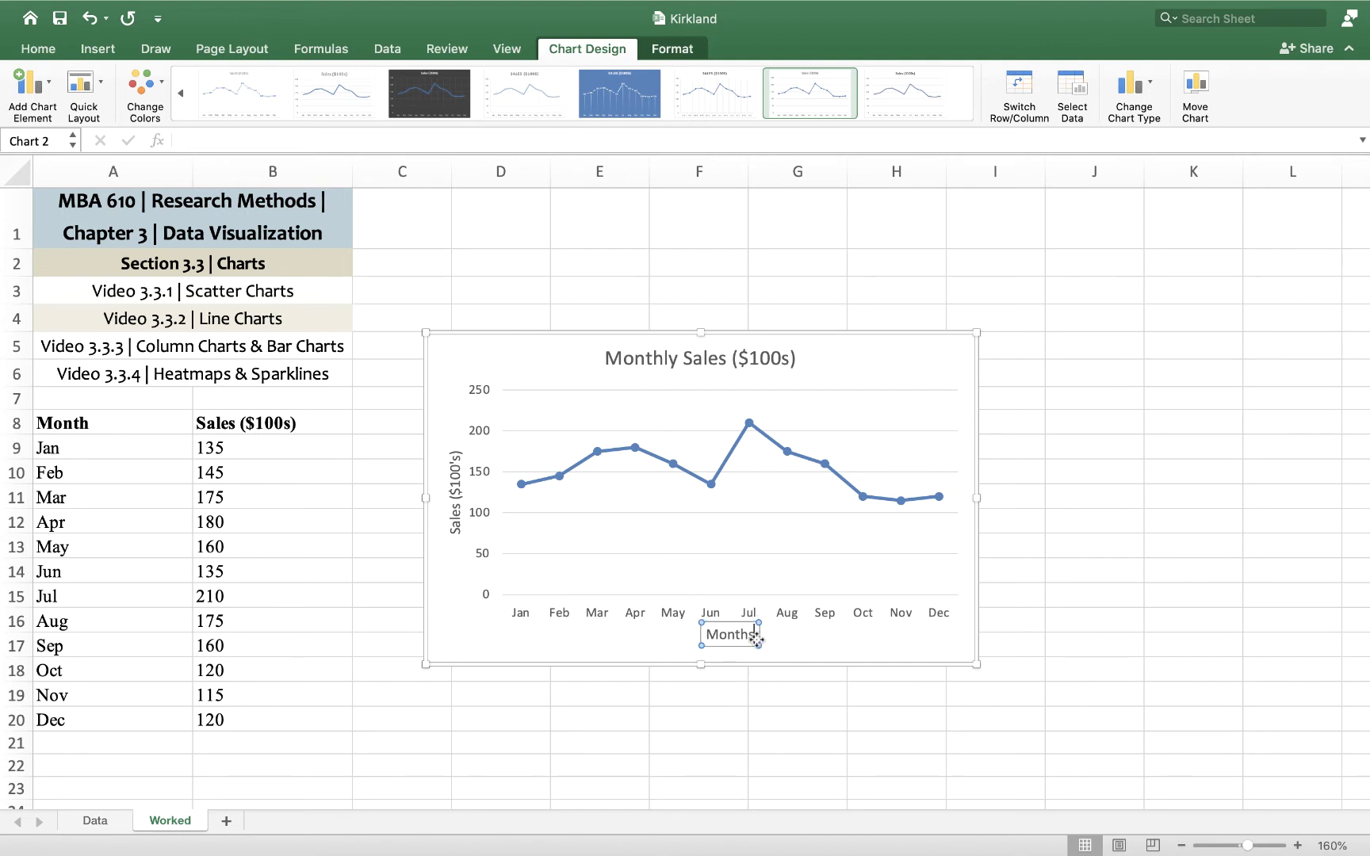
pyautogui.press('BackSpace')
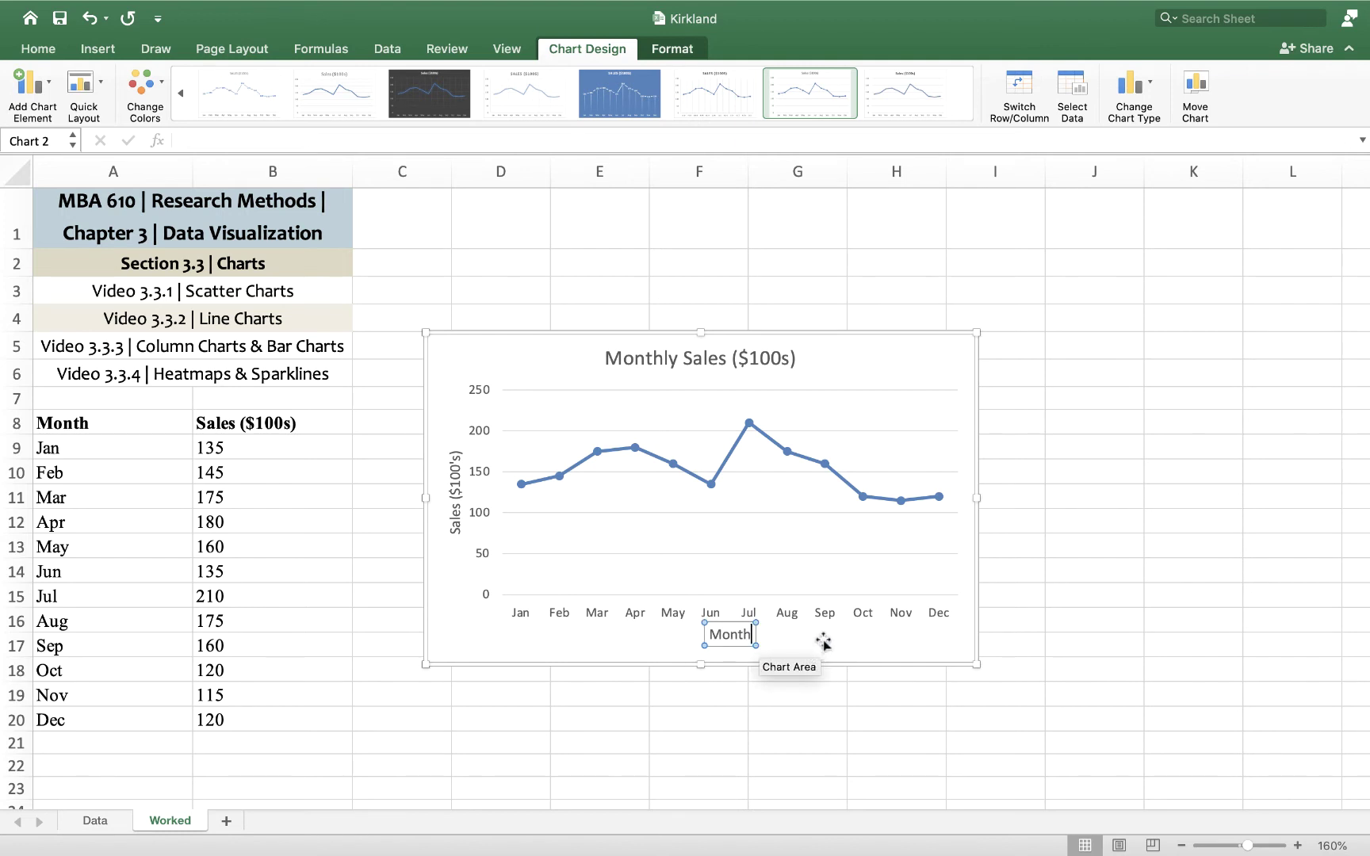
pyautogui.click(1071, 620)
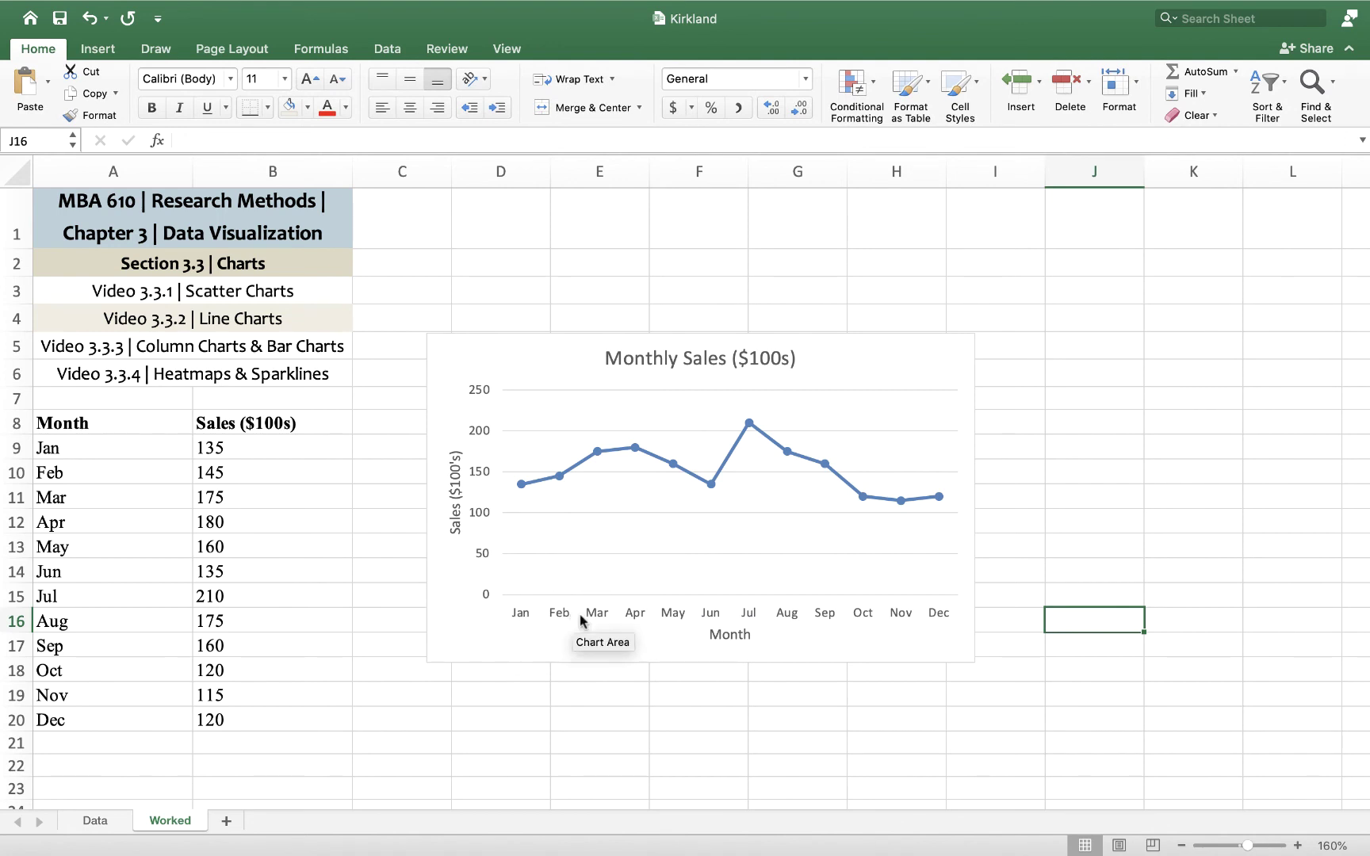
# Step: Open the Format Axis pane for the chart's horizontal month axis
pyautogui.click(676, 613)
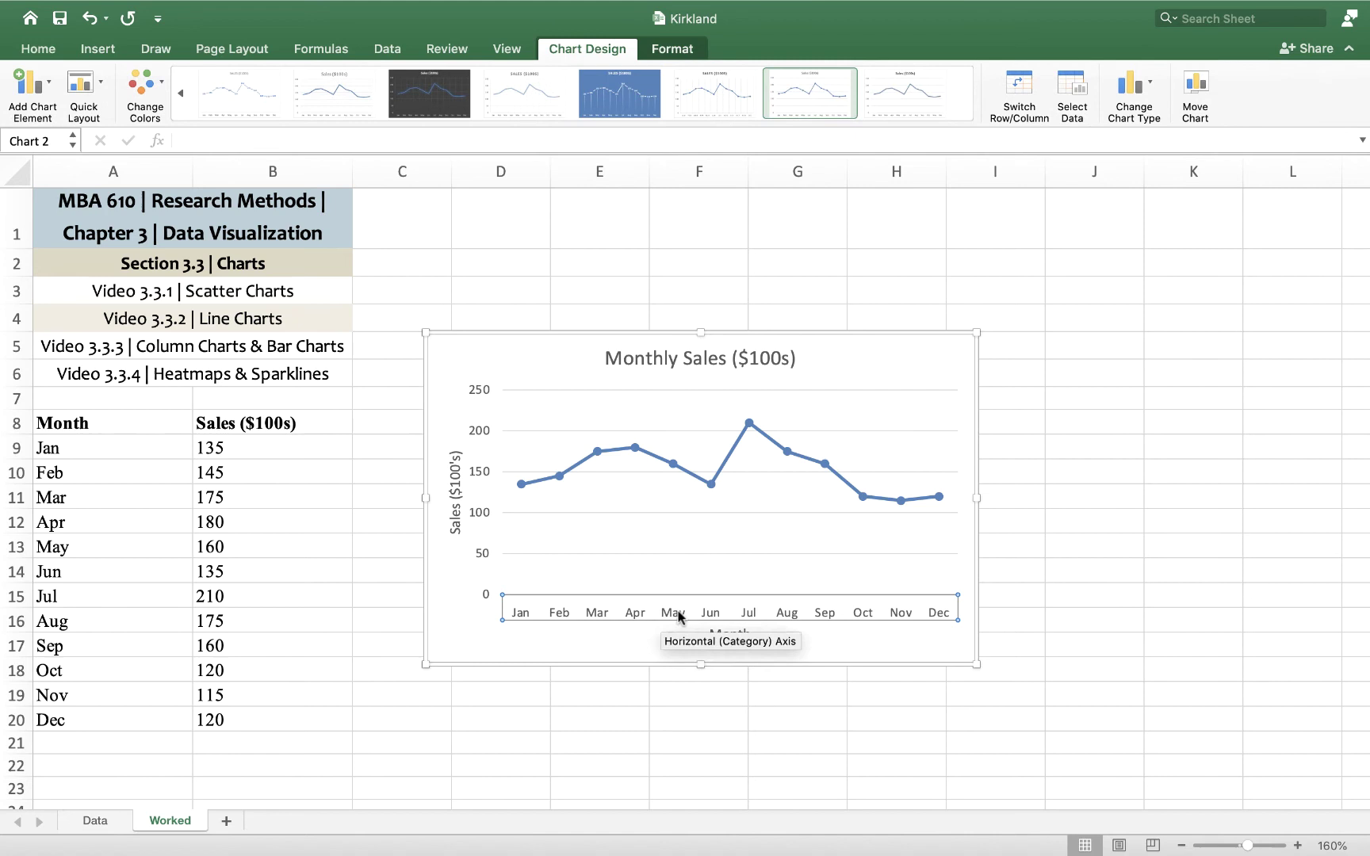
pyautogui.rightClick(537, 617)
pyautogui.click(489, 649)
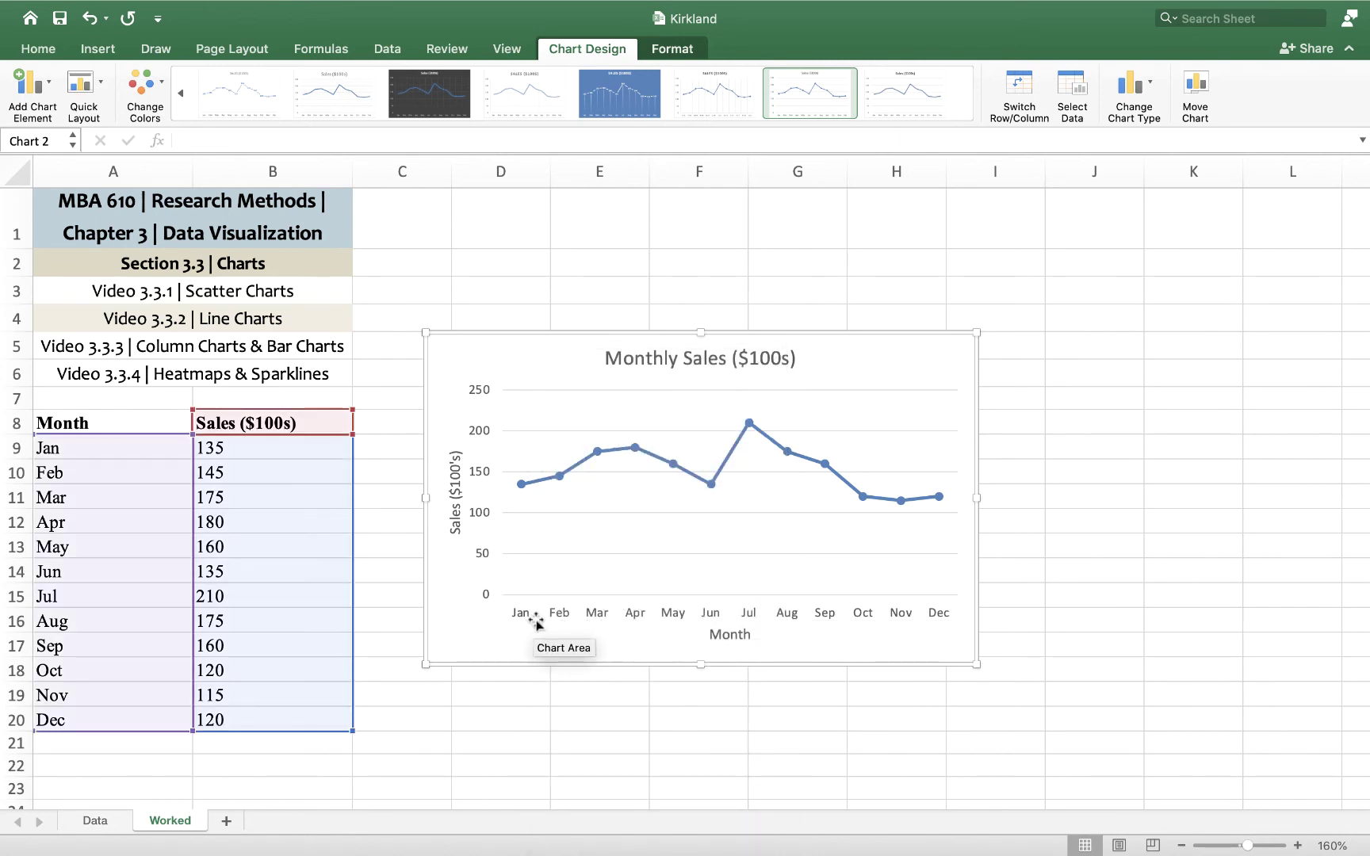
pyautogui.click(529, 616)
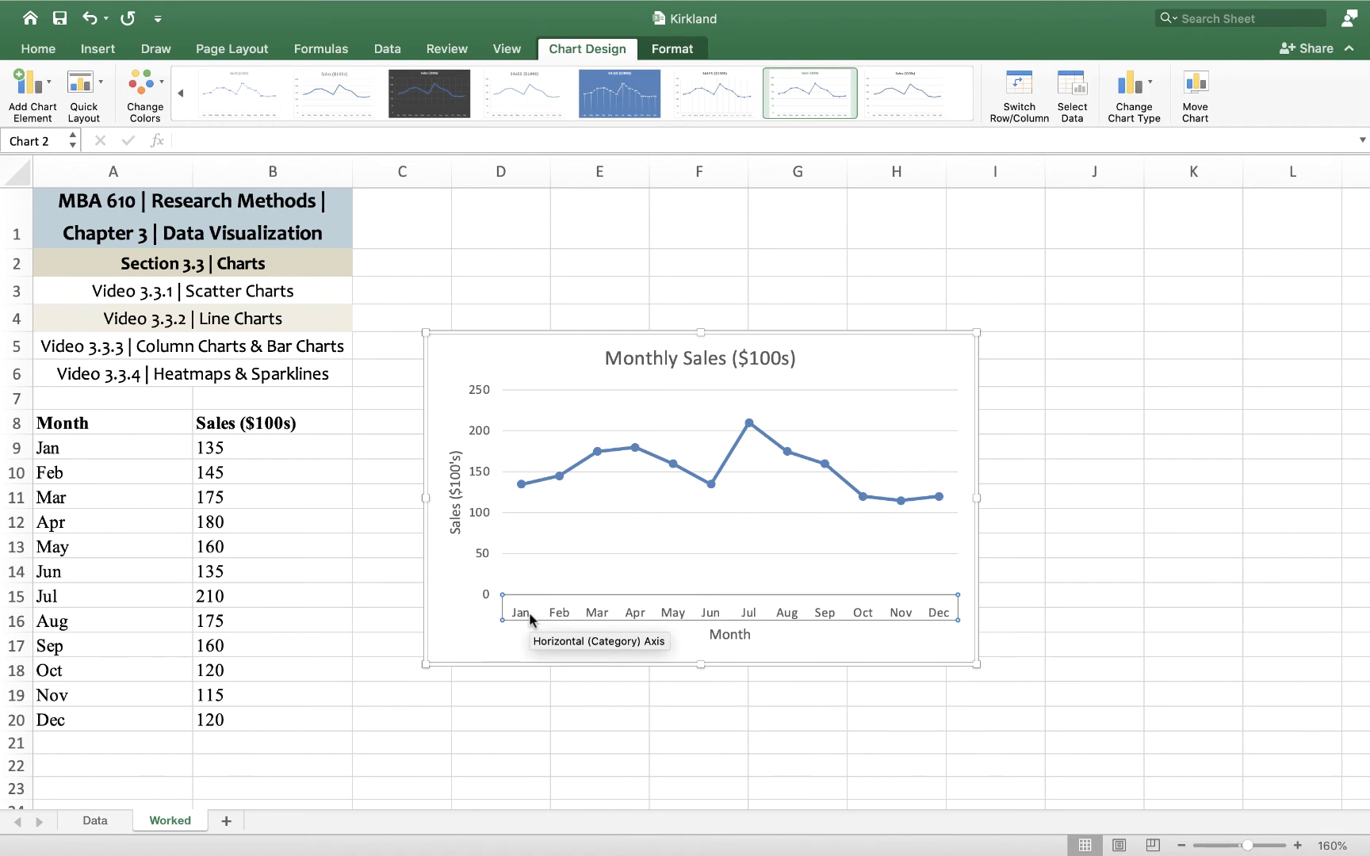
pyautogui.rightClick(529, 614)
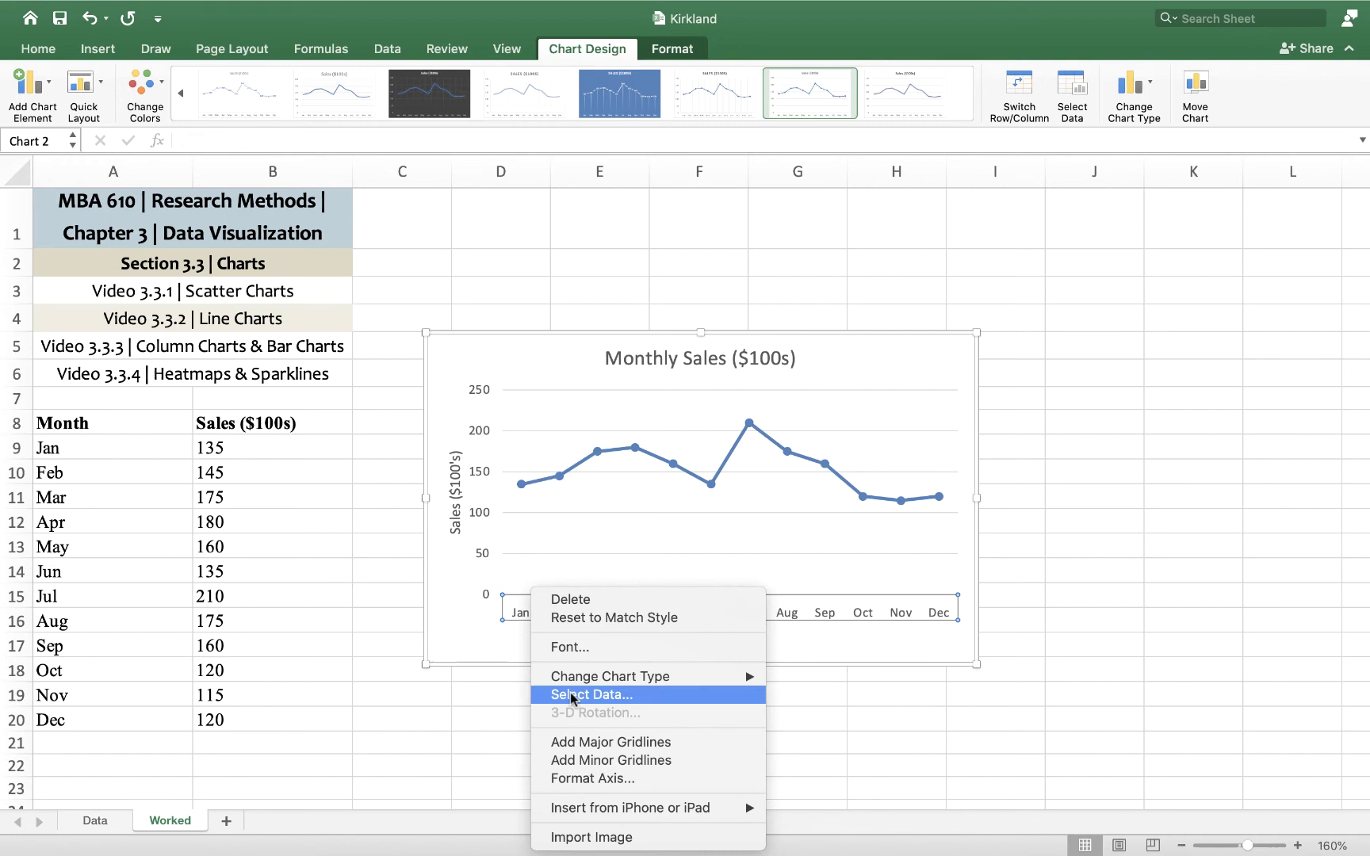
pyautogui.click(597, 778)
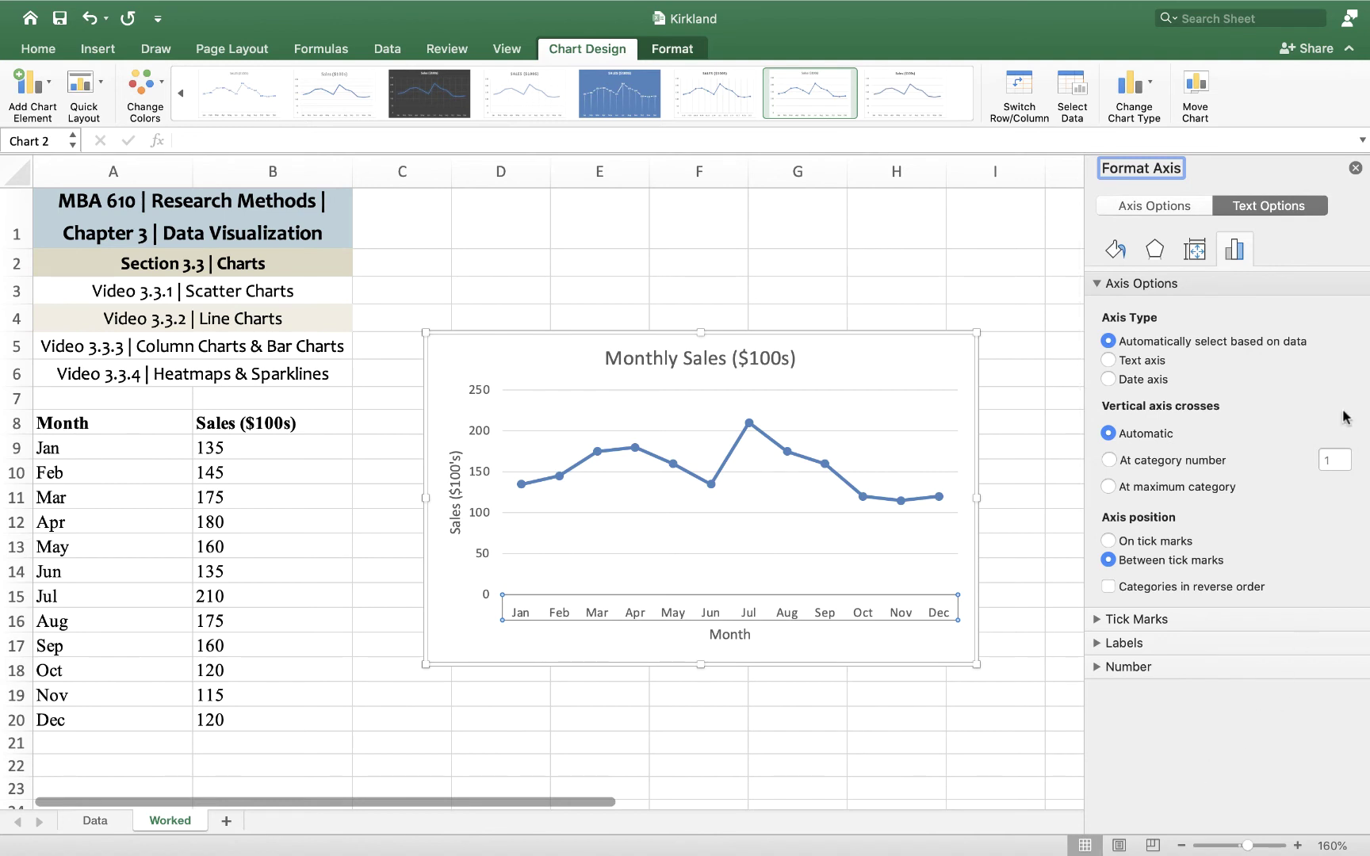
# Step: Set the month labels' text direction to Rotate all text 90° and close the pane
pyautogui.click(1153, 206)
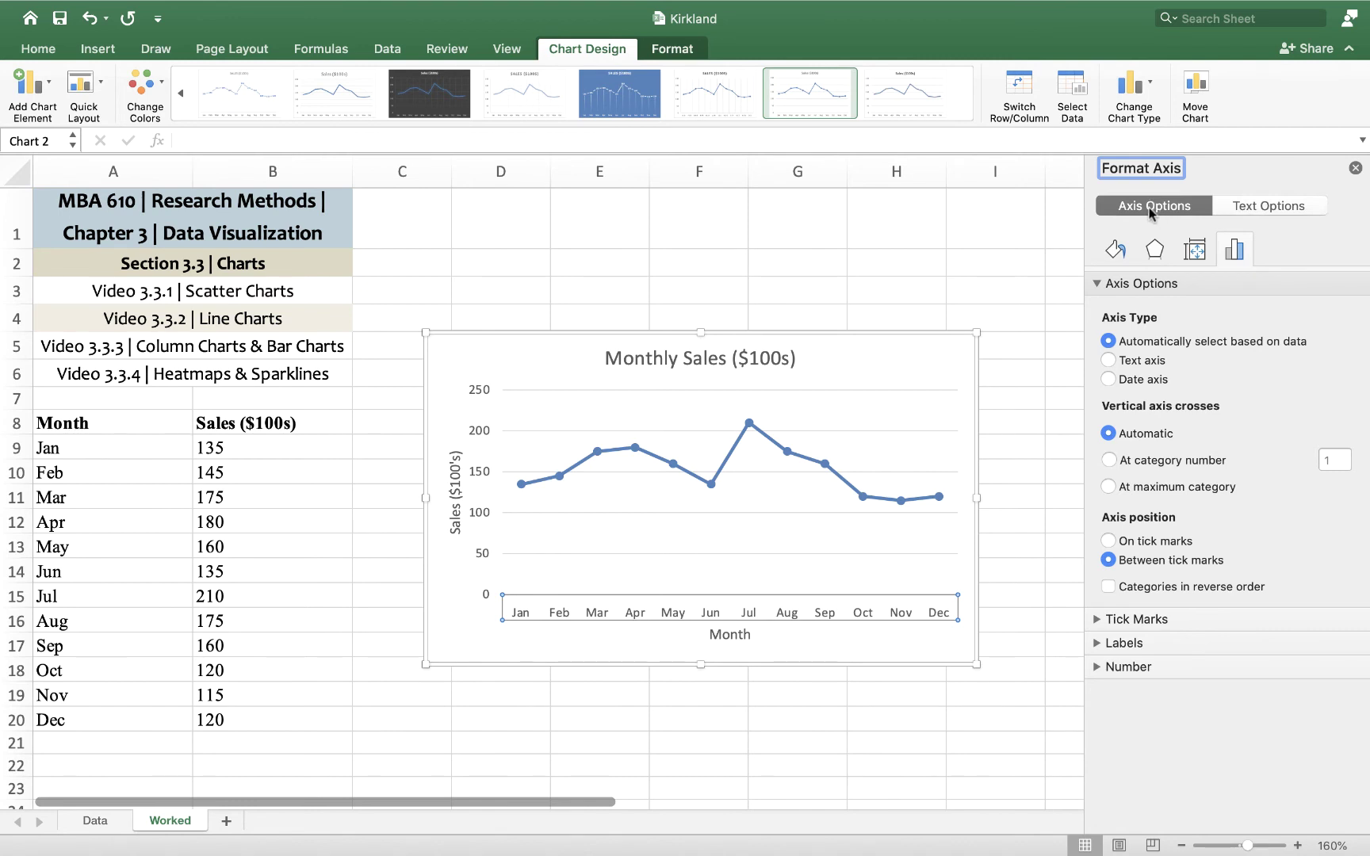
pyautogui.click(1271, 207)
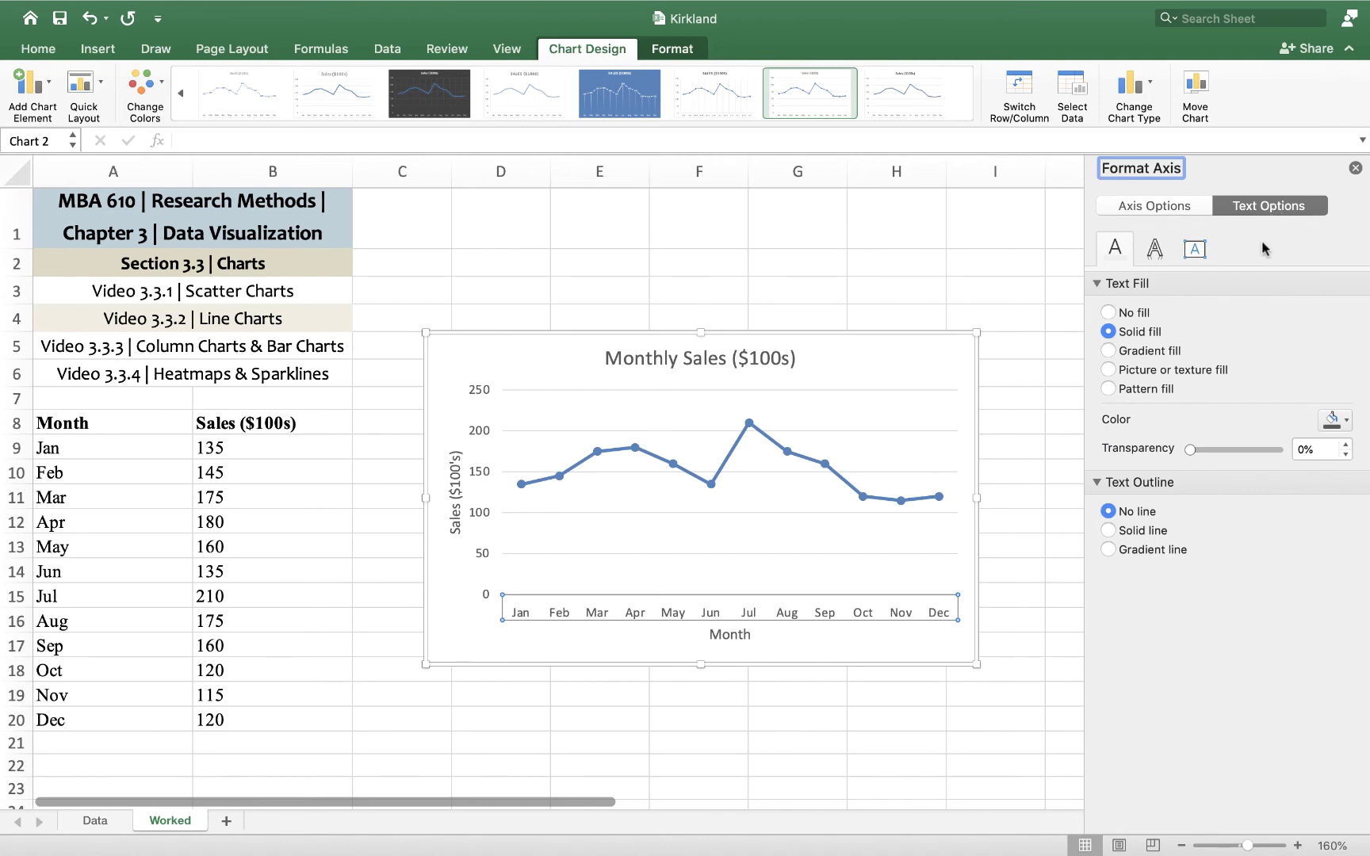
pyautogui.click(1193, 250)
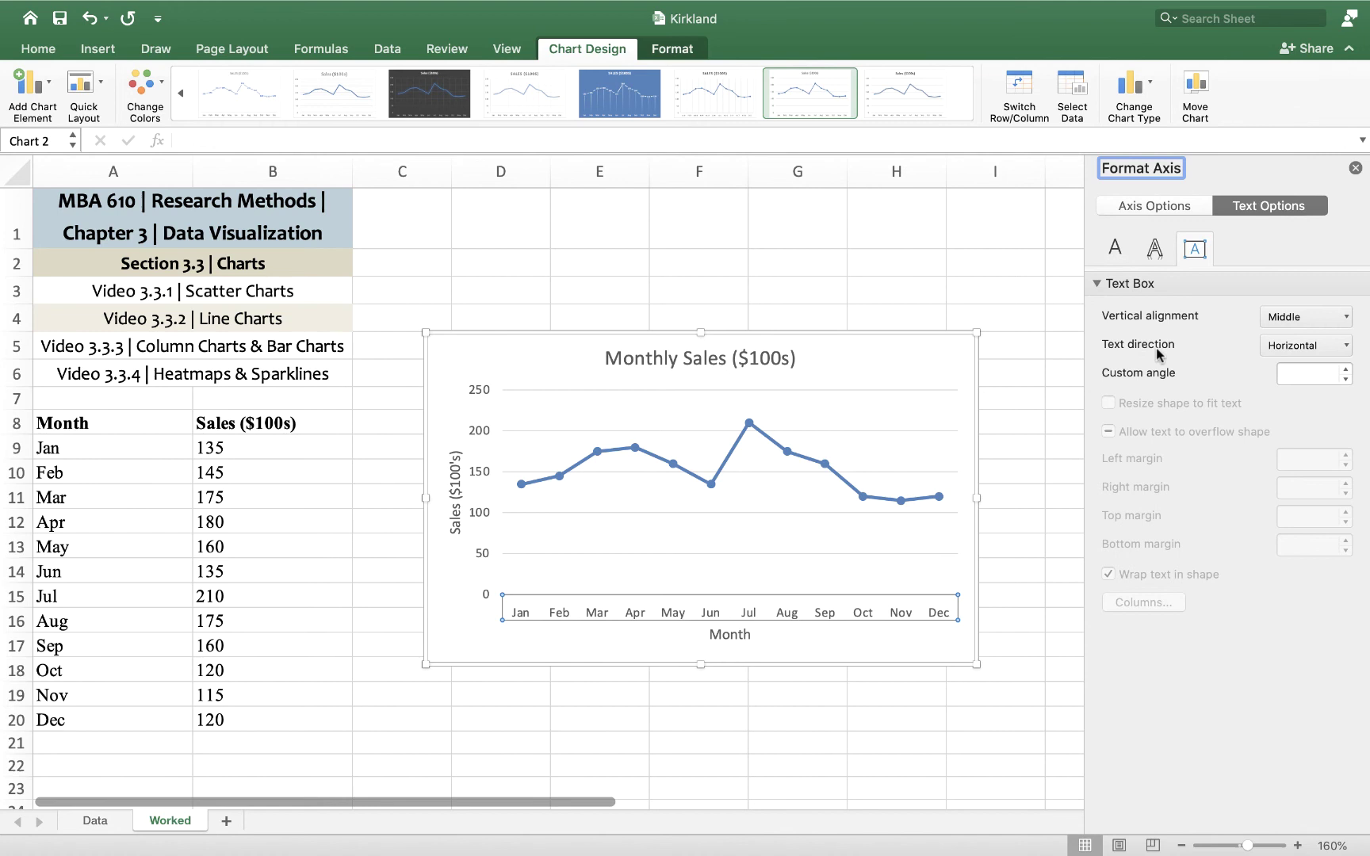
pyautogui.click(1277, 345)
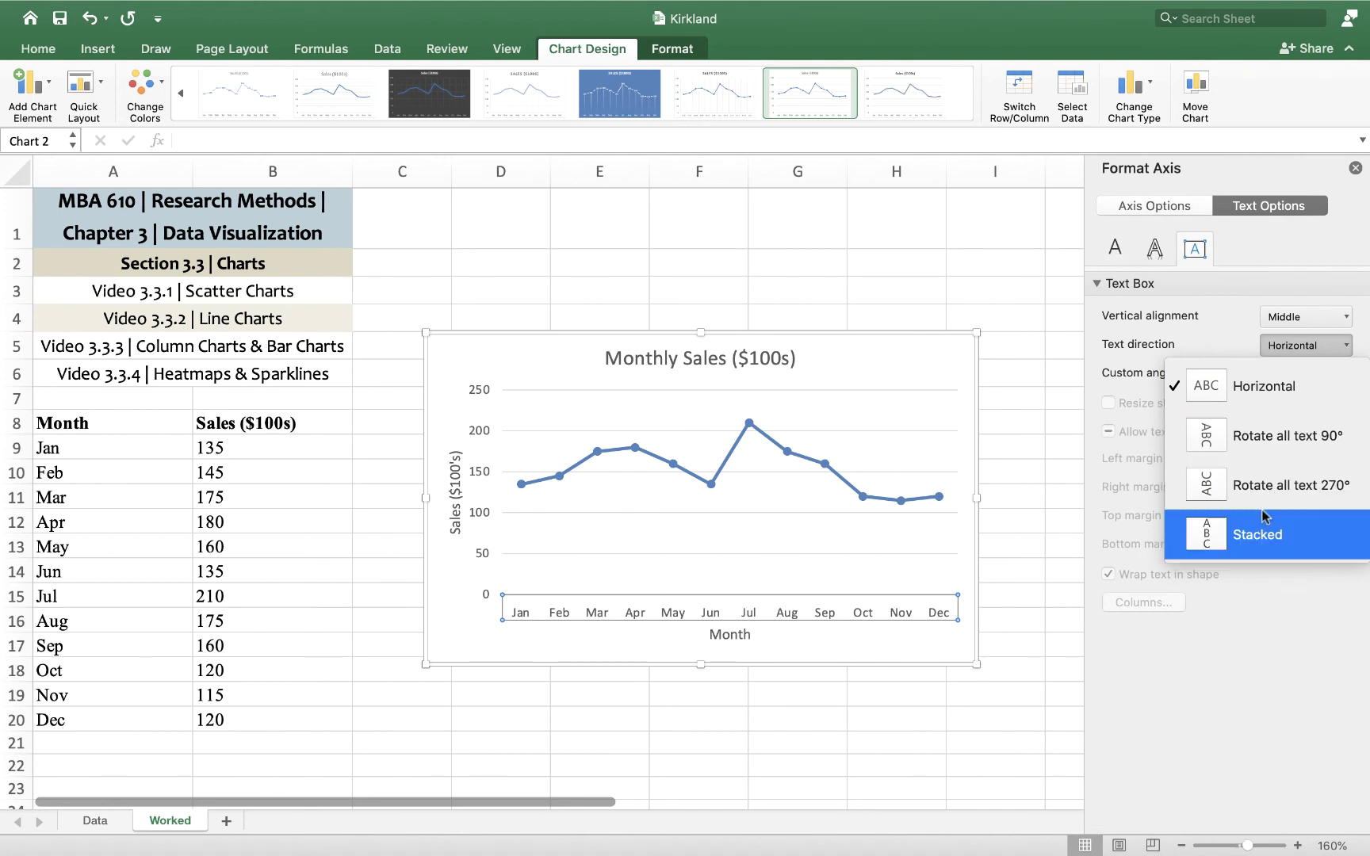
pyautogui.click(1270, 437)
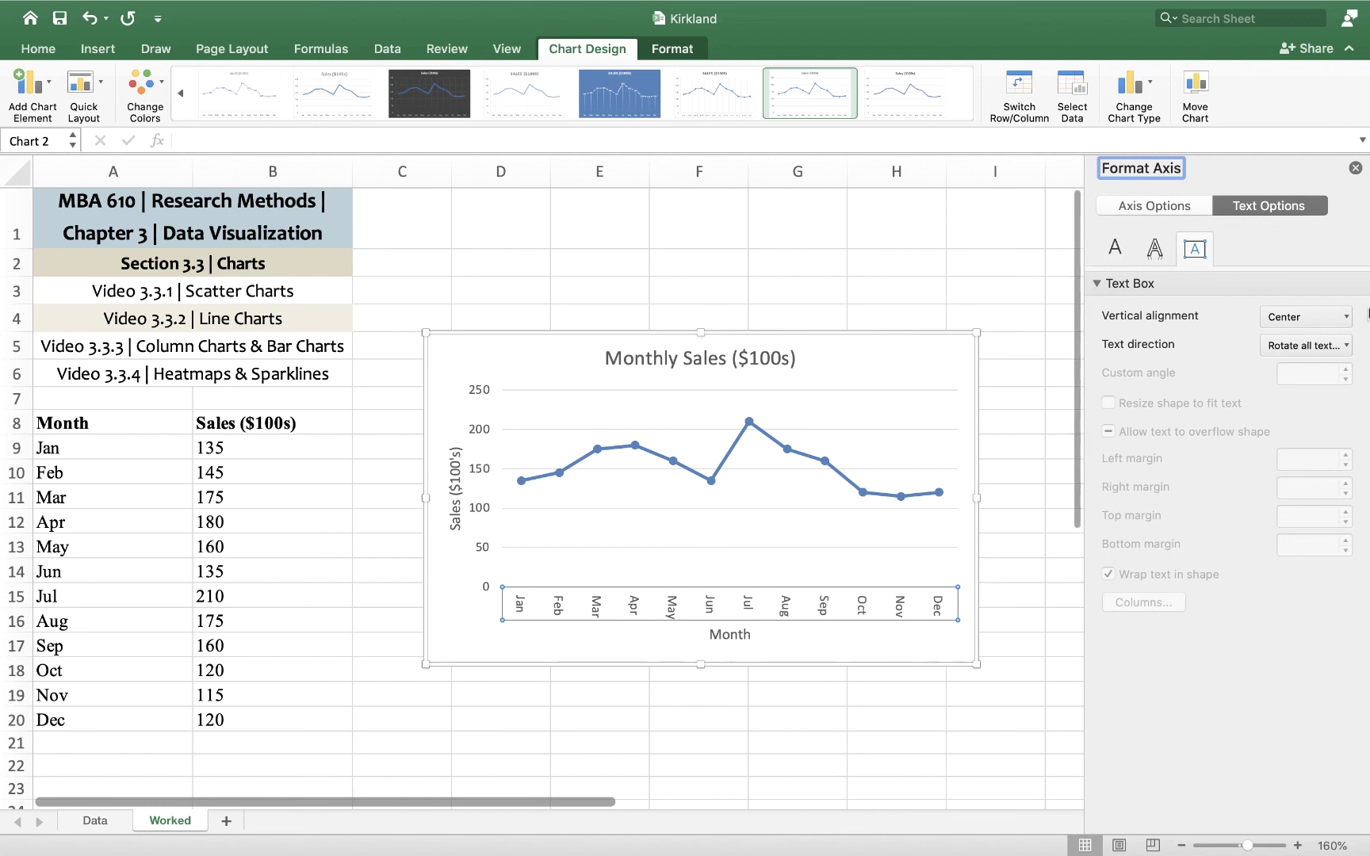
pyautogui.click(1355, 169)
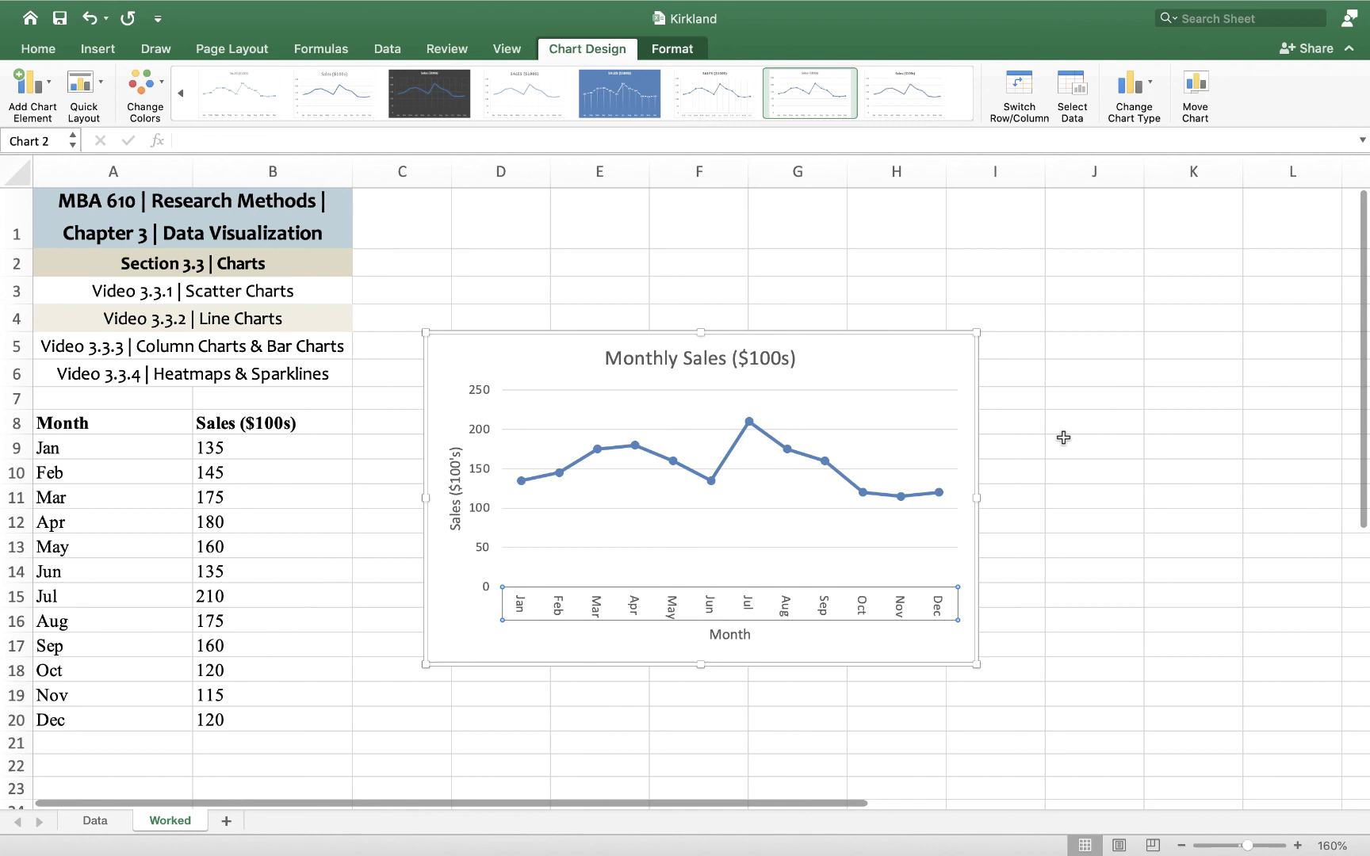
# Step: Select the chart's major horizontal gridlines and delete them
pyautogui.click(1093, 435)
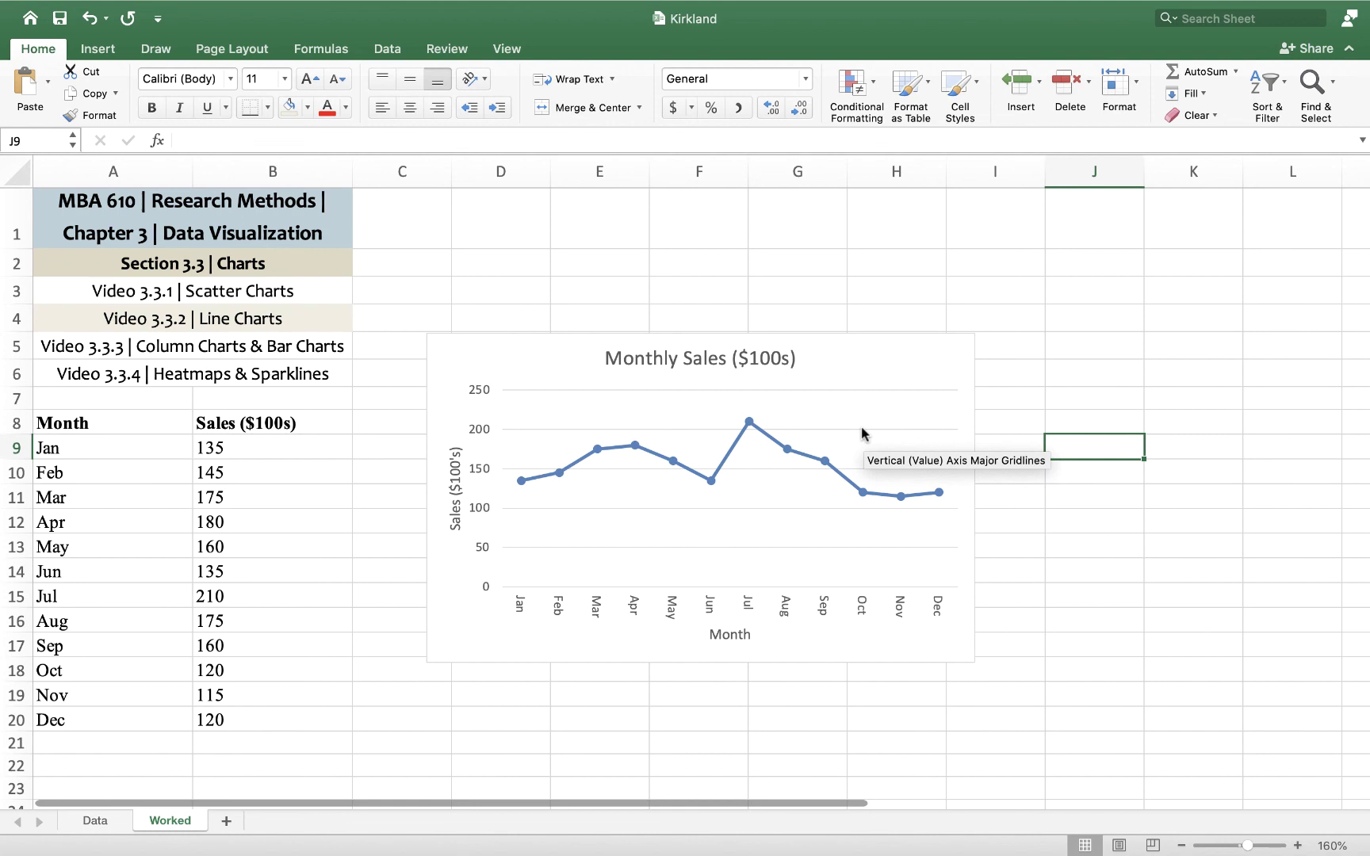
pyautogui.click(861, 431)
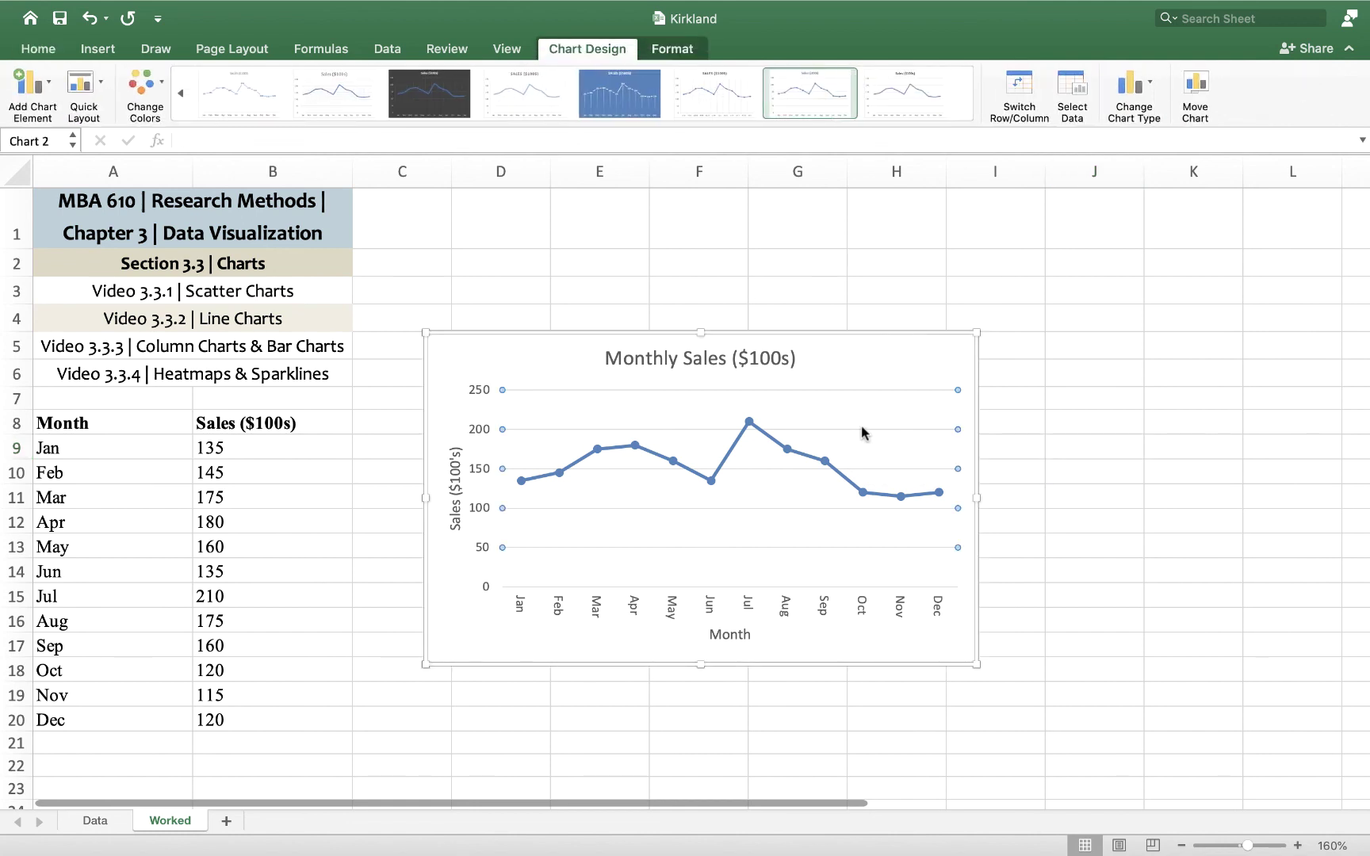
pyautogui.click(1092, 438)
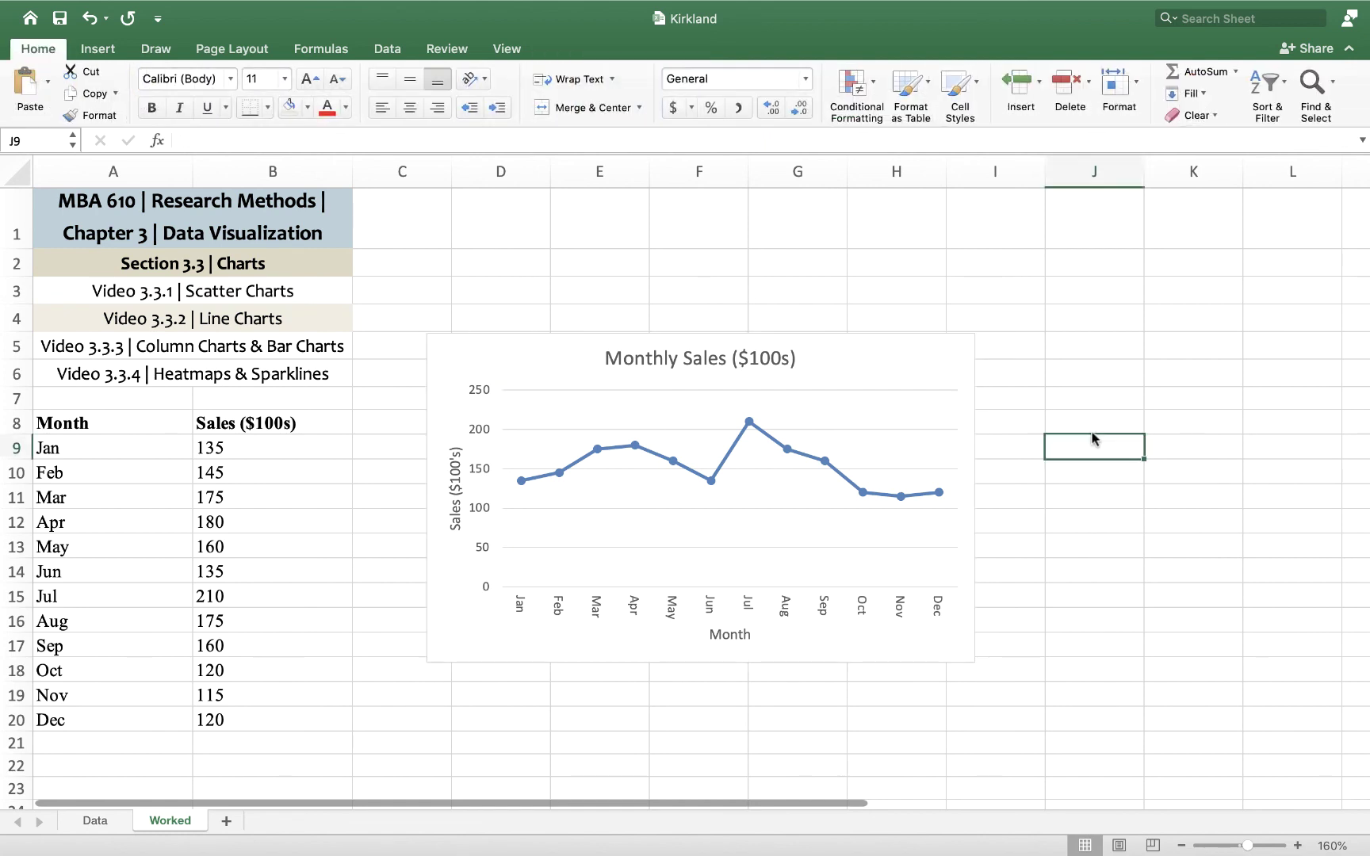
pyautogui.click(898, 435)
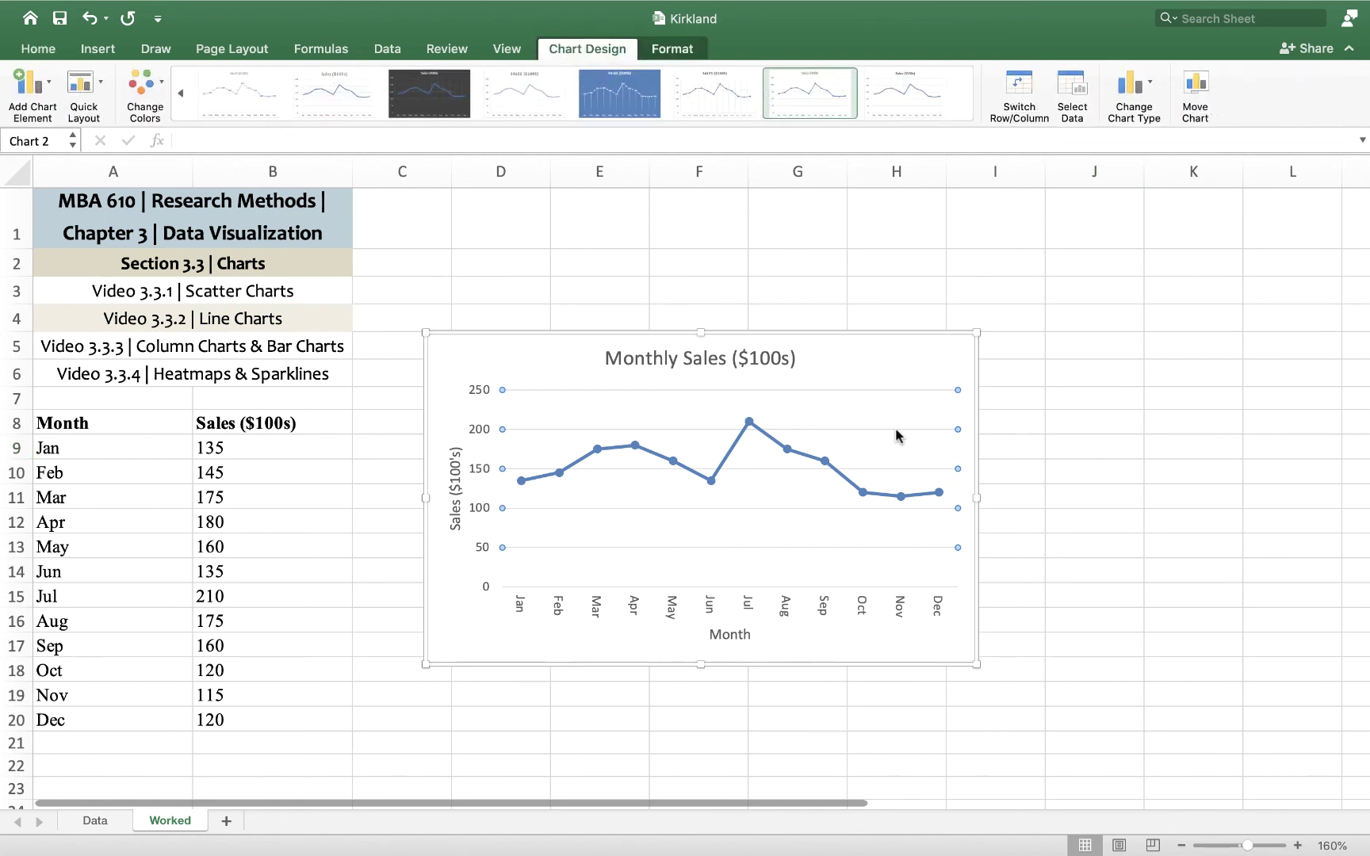
pyautogui.press('Escape')
pyautogui.click(1231, 452)
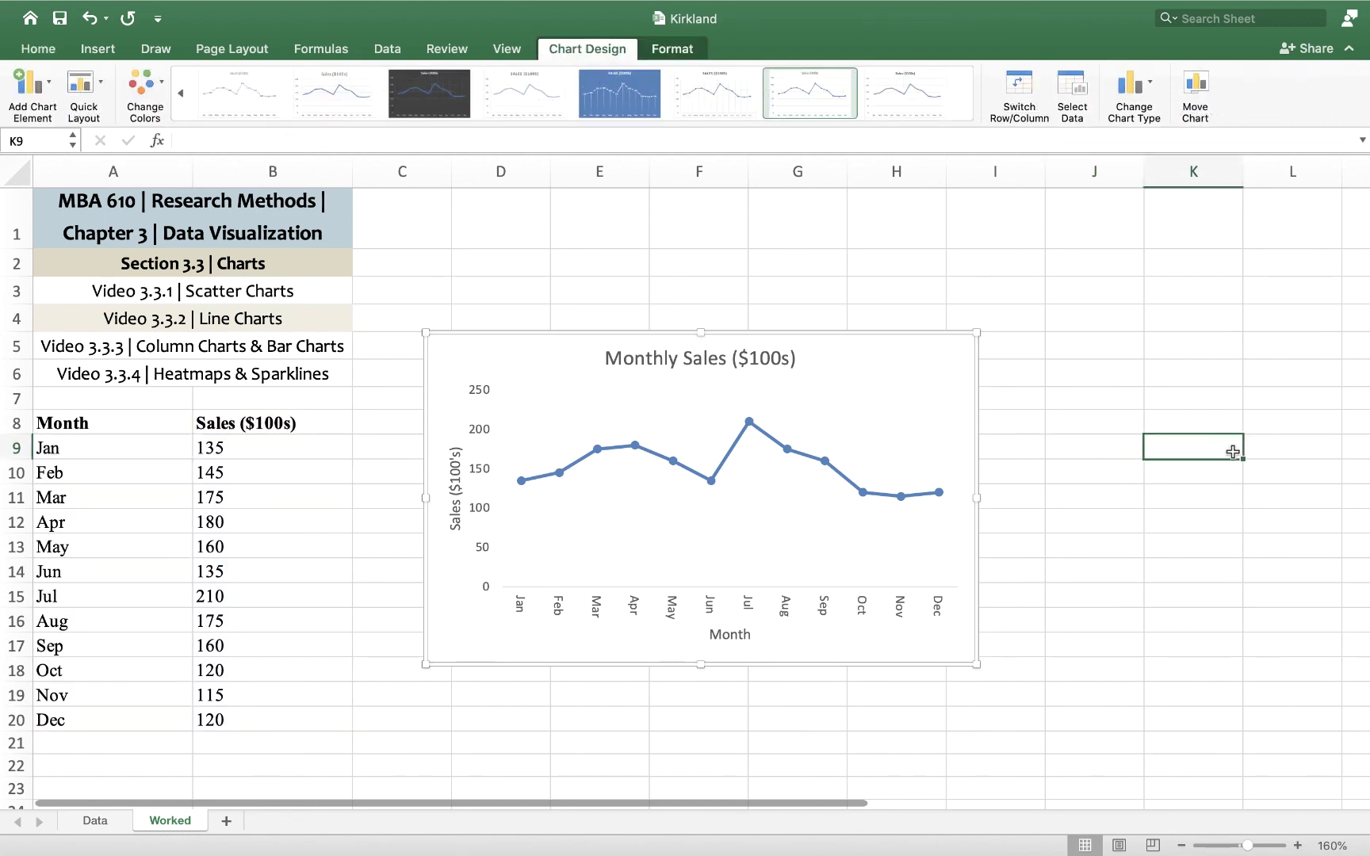